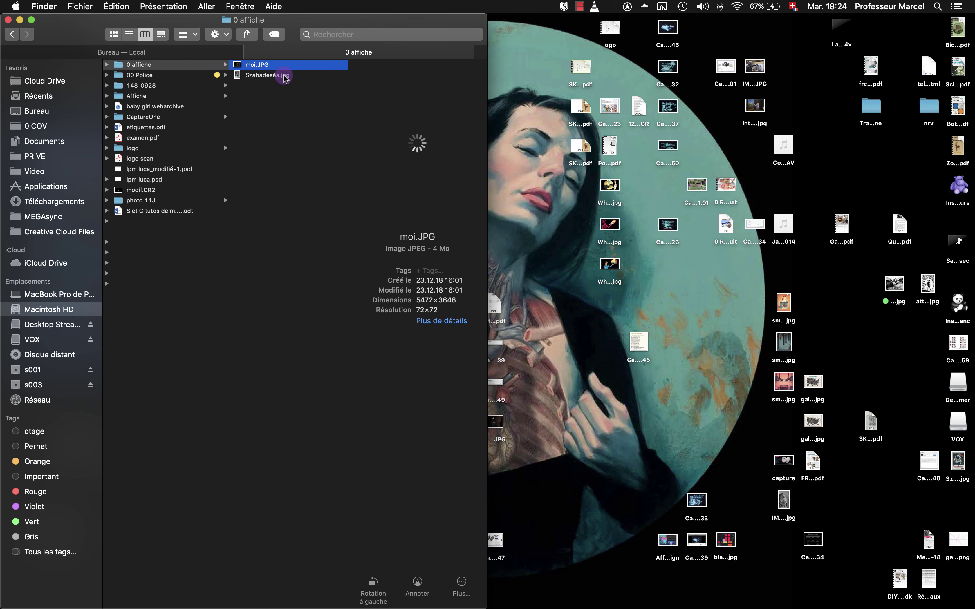
Step: Open moi.JPG from the 0 affiche folder in Adobe Photoshop Elements
left_click(285, 76)
left_click(265, 65)
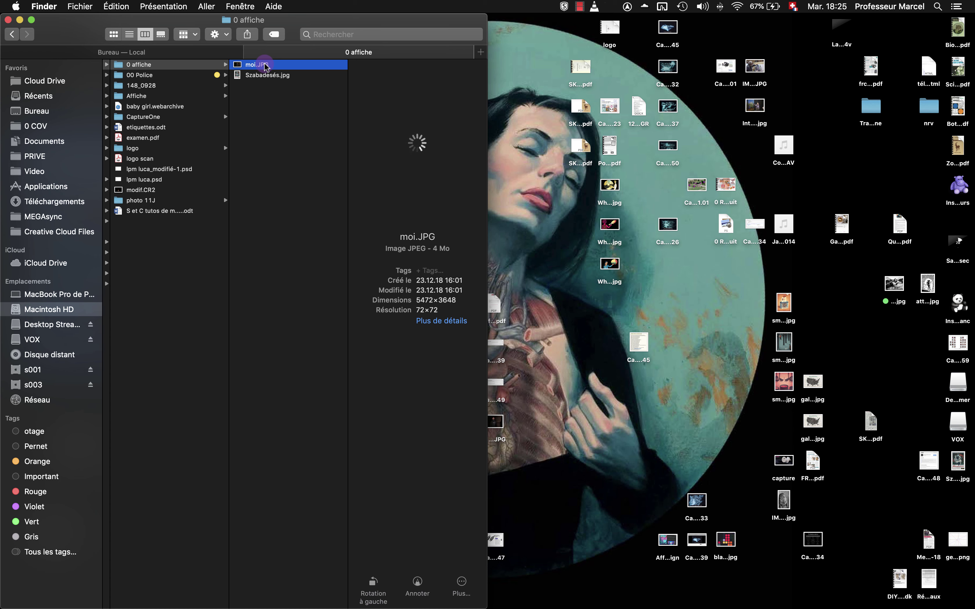
right_click(264, 65)
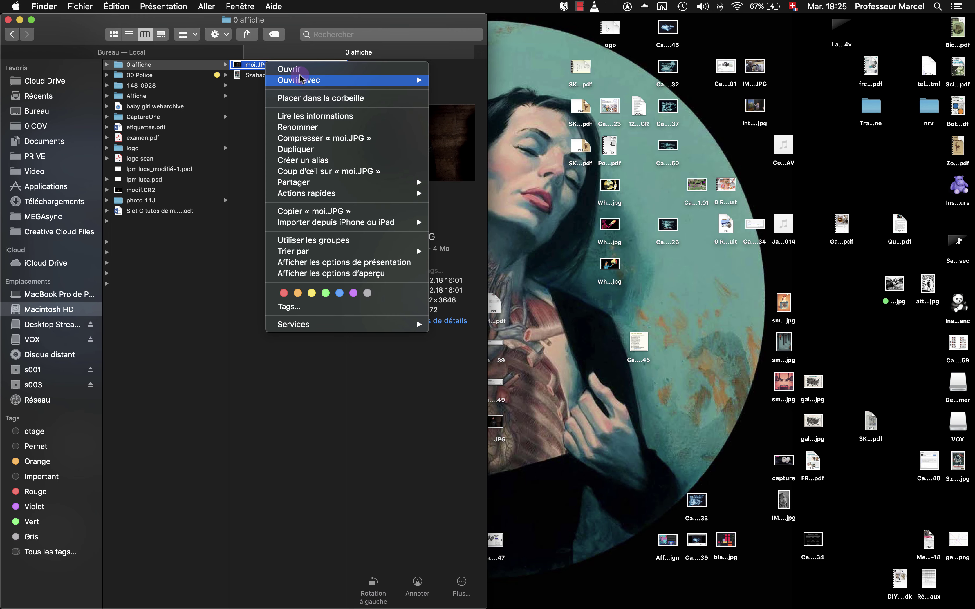
mouse_move(300, 78)
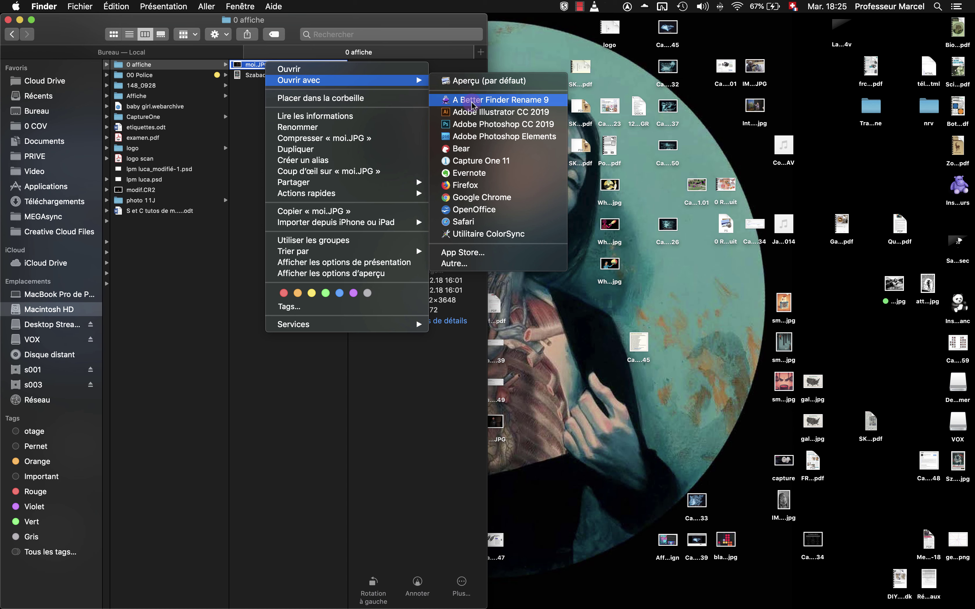
left_click(483, 138)
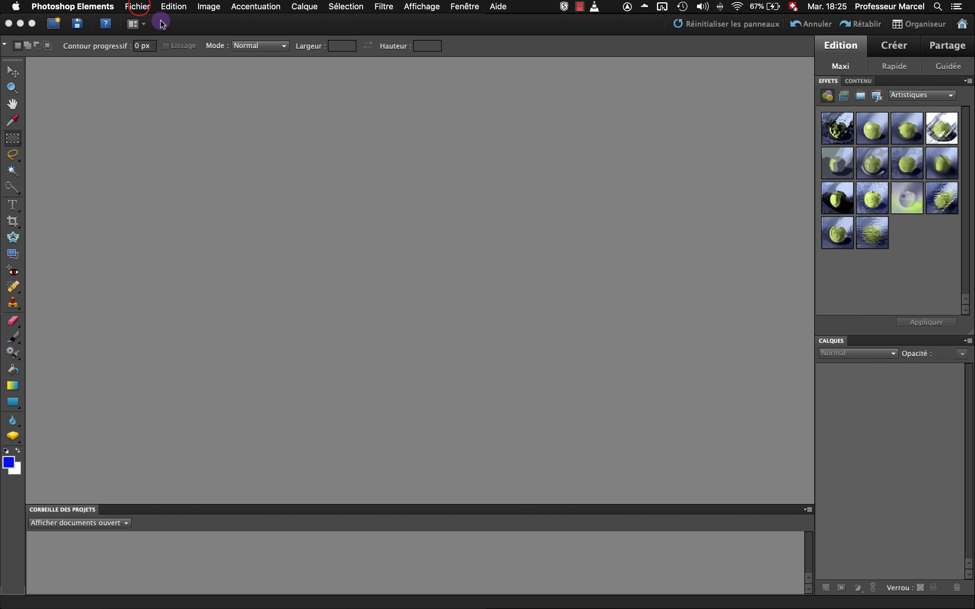
left_click(140, 9)
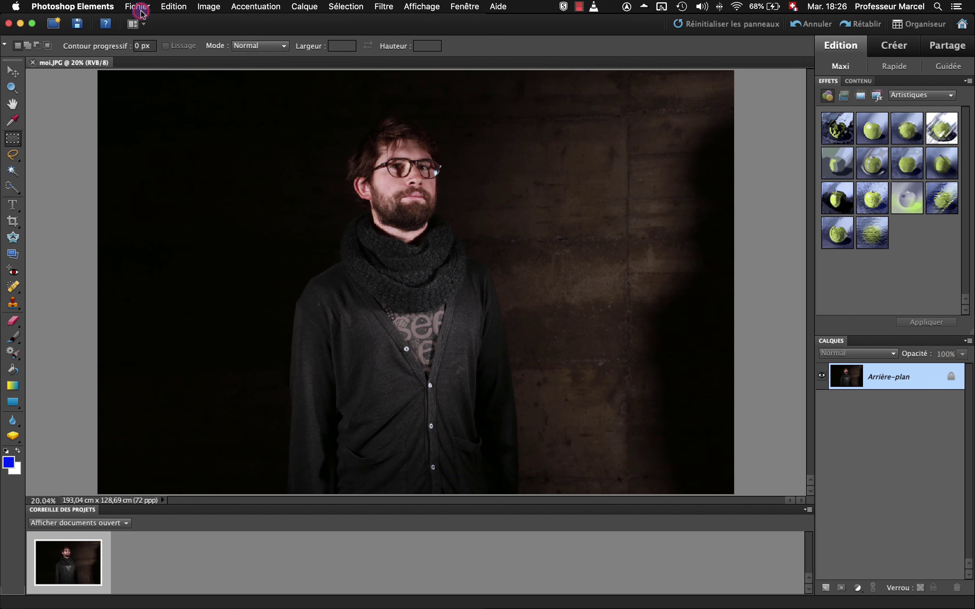
Step: Start saving the image under a new name, choosing the Photoshop format and the 0 affiche folder
left_click(140, 9)
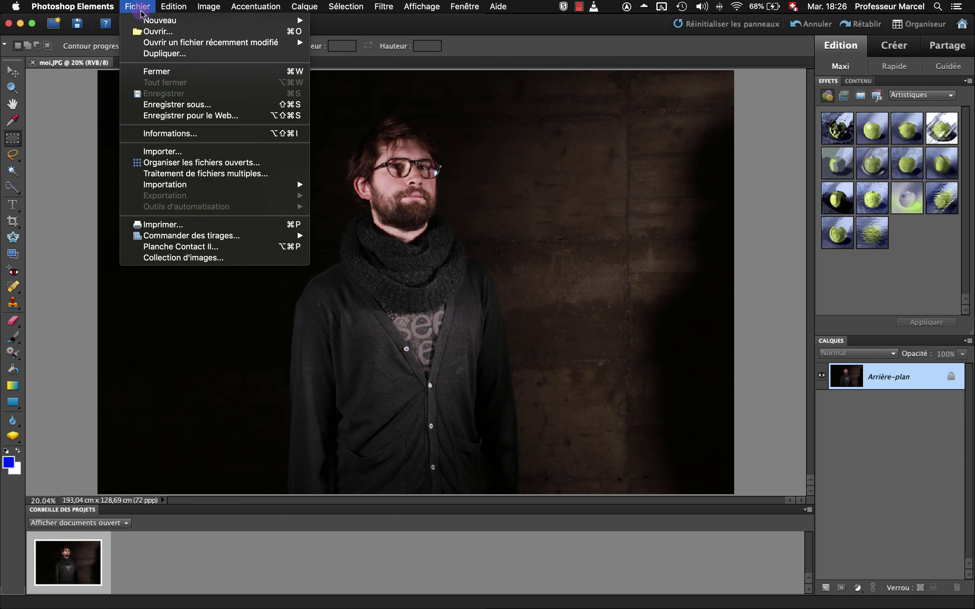
left_click(198, 108)
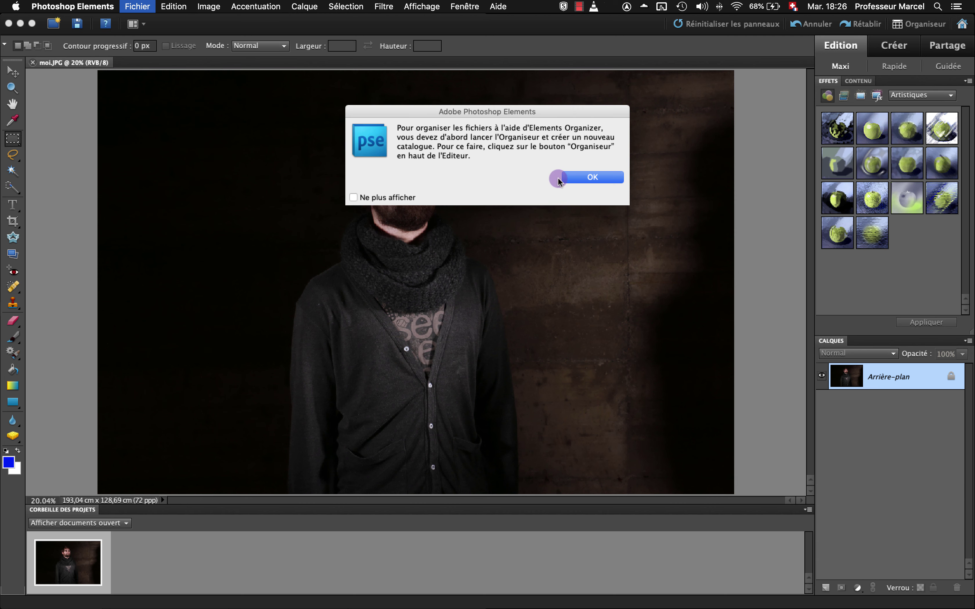
left_click(590, 177)
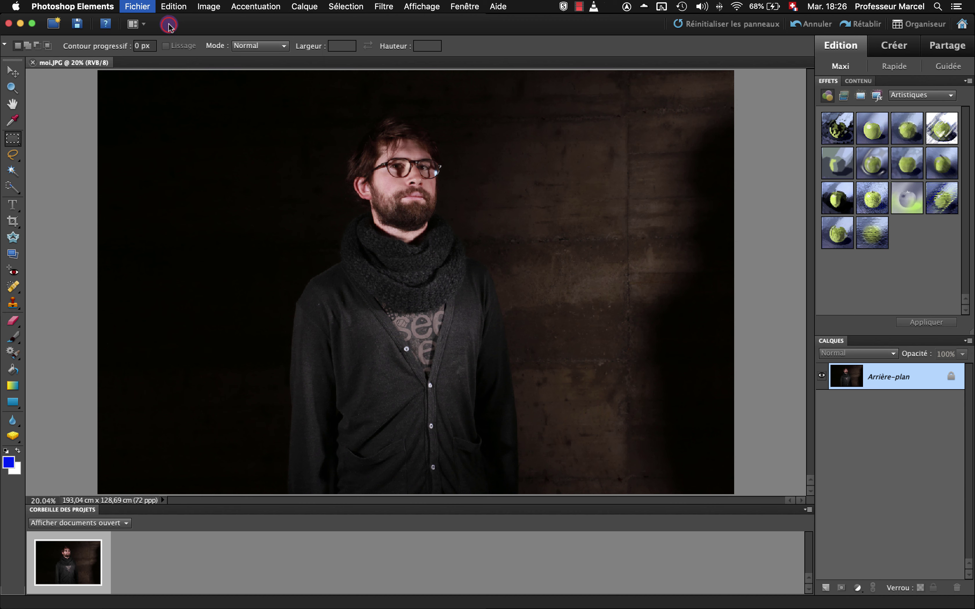
left_click(146, 7)
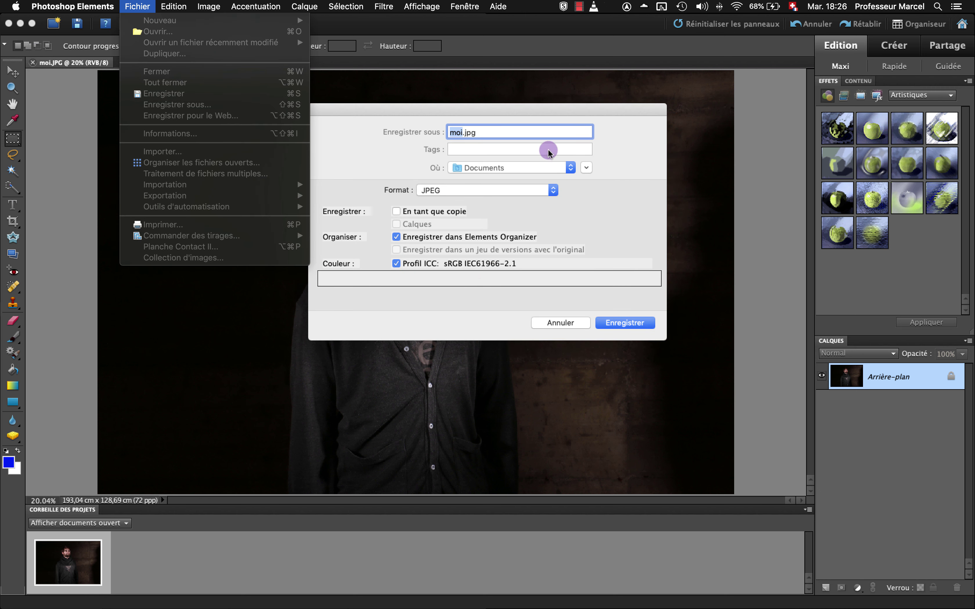
left_click(553, 192)
left_click(545, 191)
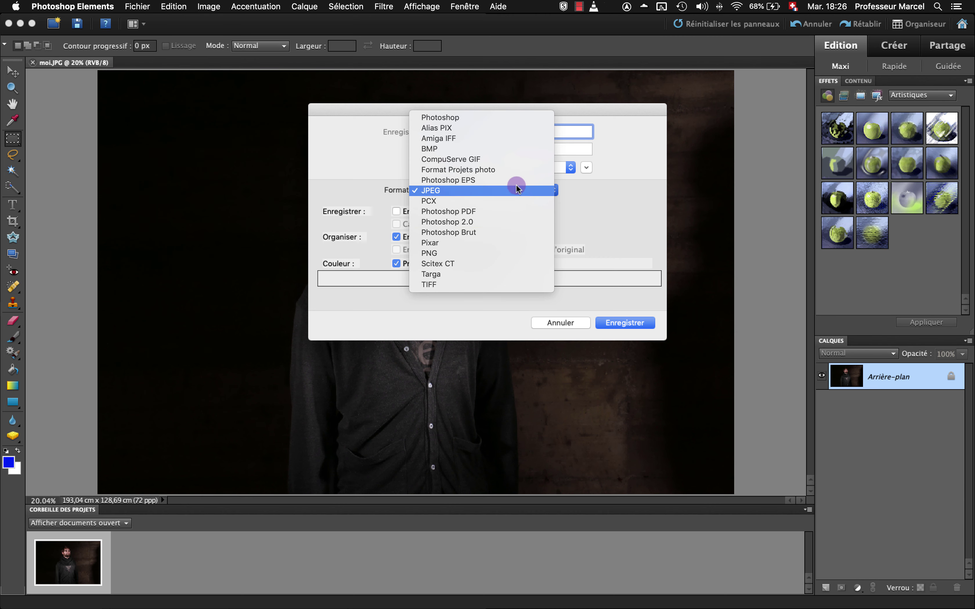
key("Escape")
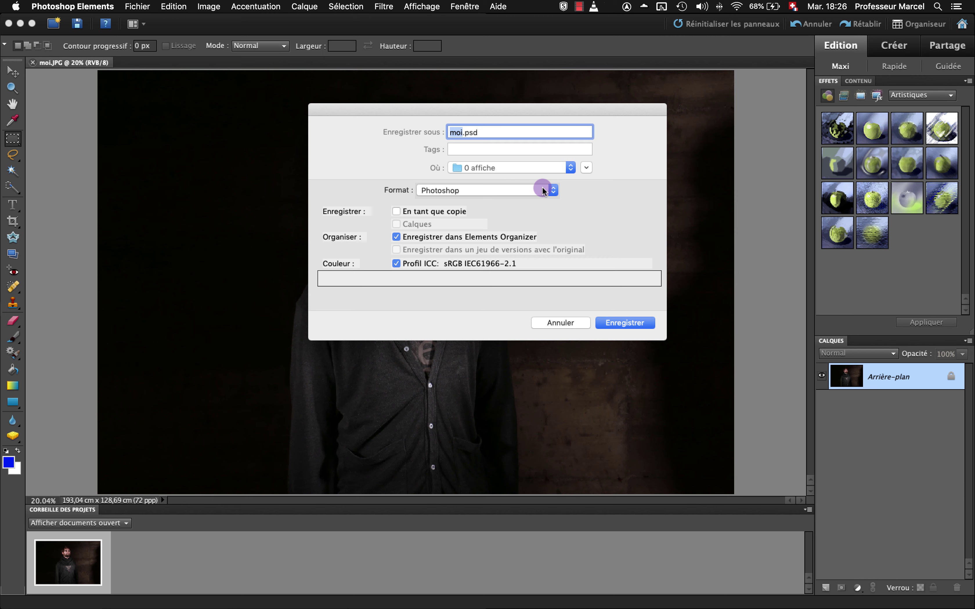
Step: Name the PSD file with the subject's first name followed by "detouré" and save it
type("Fon")
key("BackSpace")
key("BackSpace")
type("gregoire detouré")
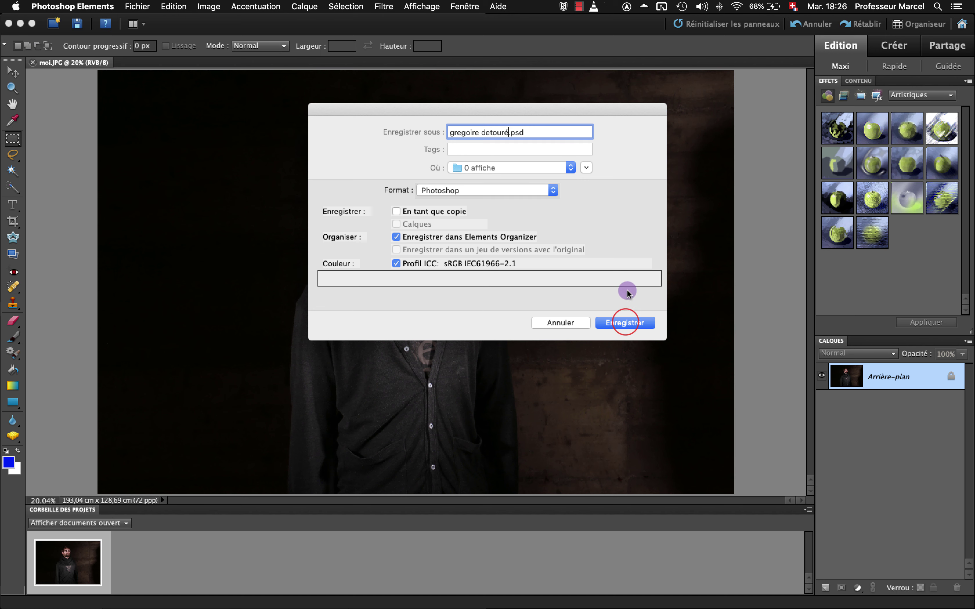
left_click(625, 323)
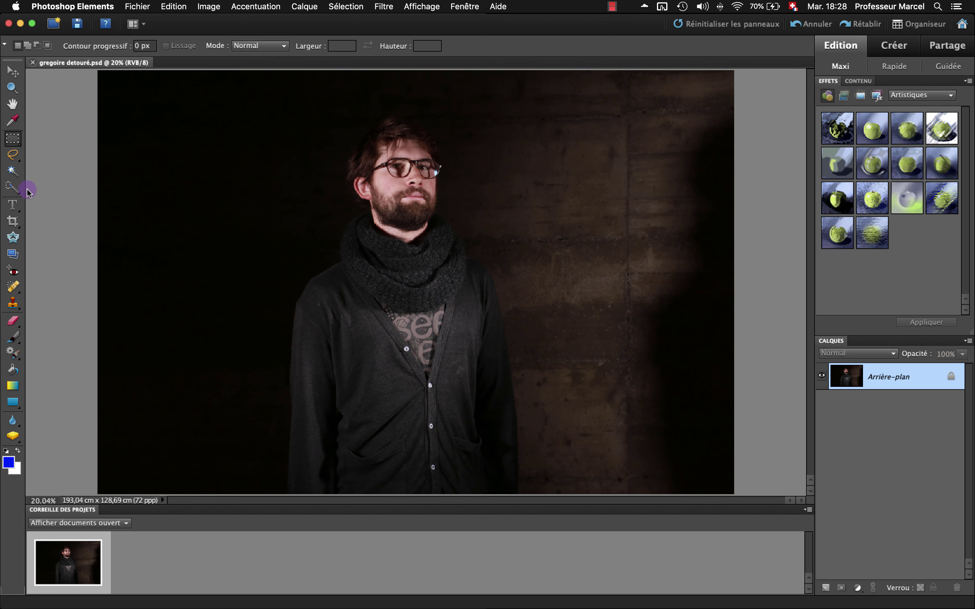
Step: Crop the photo around the man's head and torso to about 91.9 × 93.7 cm
left_click(16, 222)
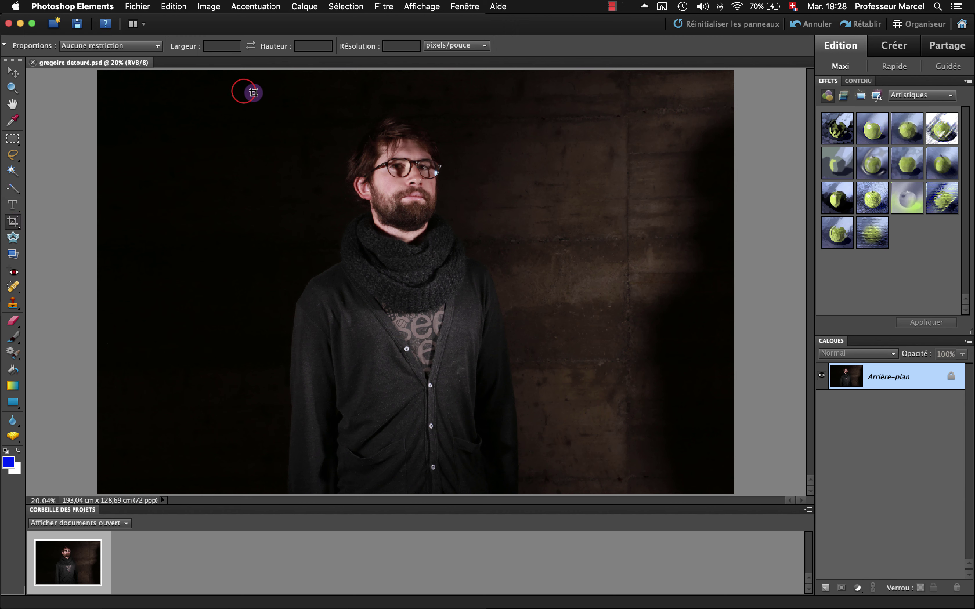
left_click_drag(244, 91, 519, 361)
left_click(18, 219)
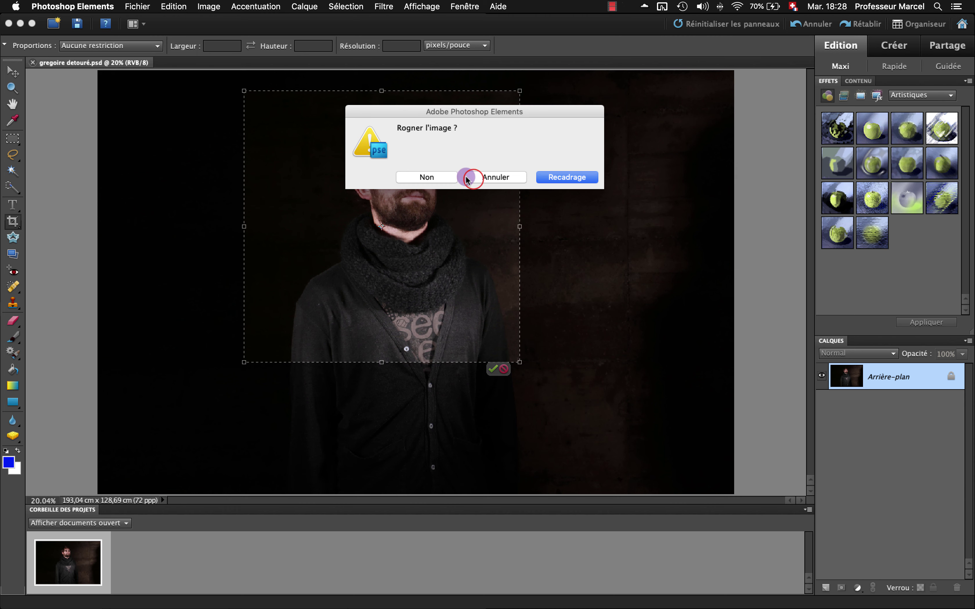
left_click(473, 180)
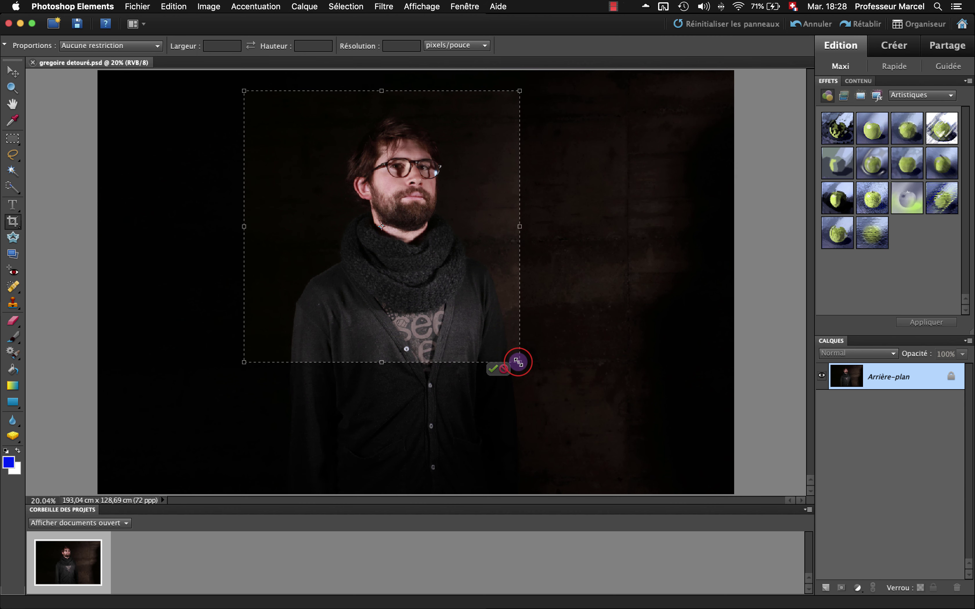
left_click_drag(520, 362, 546, 399)
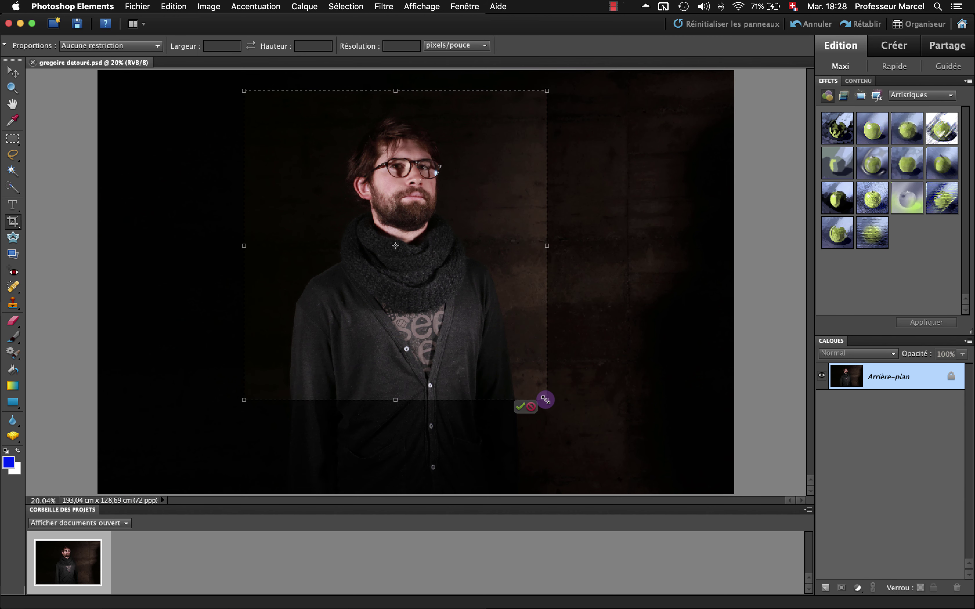
key("Return")
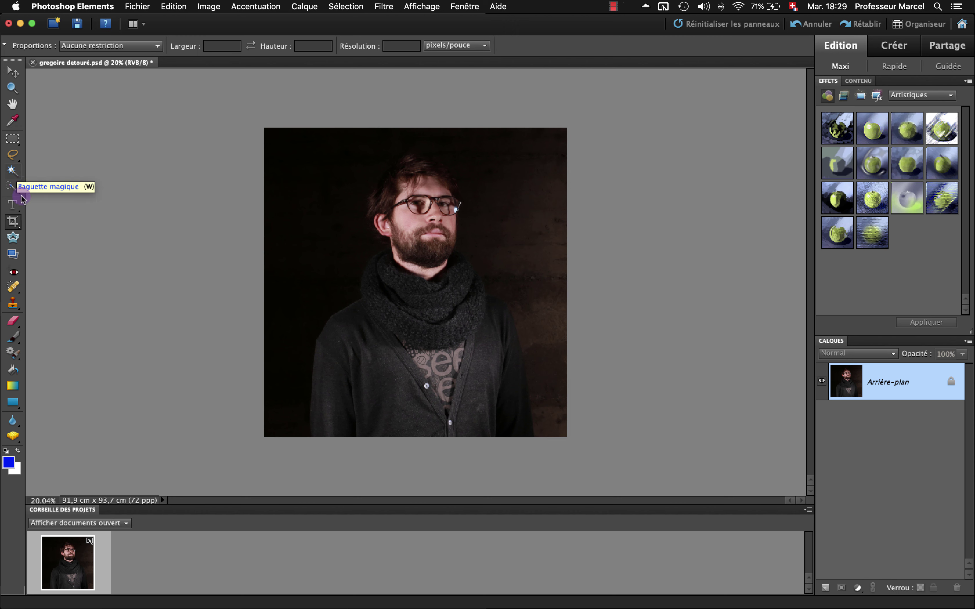
Step: Erase a zigzag scribble in the dark background to the left of the man's head with a 47 px Eraser
left_click(13, 320)
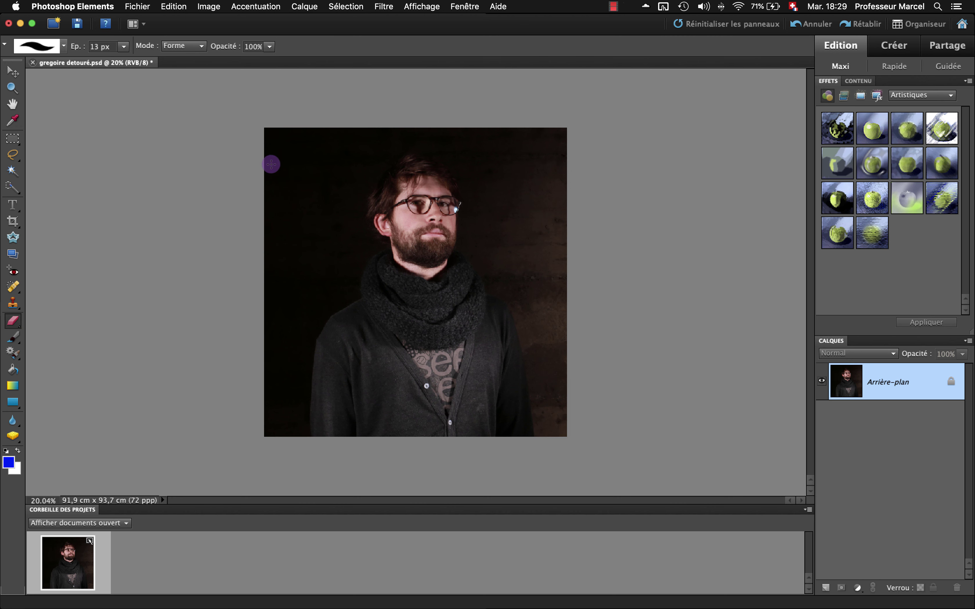
left_click(124, 46)
left_click_drag(131, 59, 143, 58)
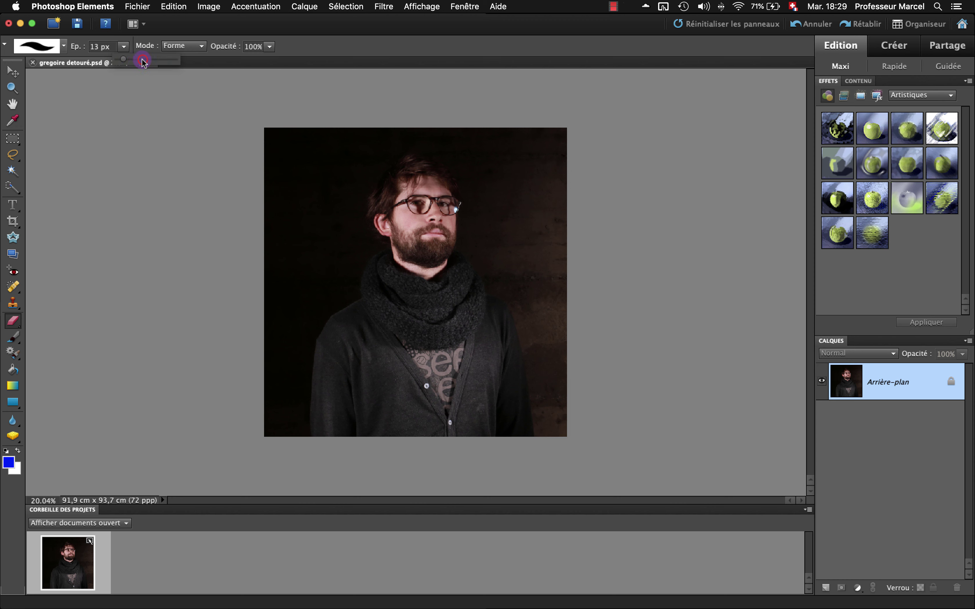
mouse_move(324, 168)
left_mouse_down()
mouse_move(296, 199)
mouse_move(341, 163)
mouse_move(344, 217)
left_mouse_up()
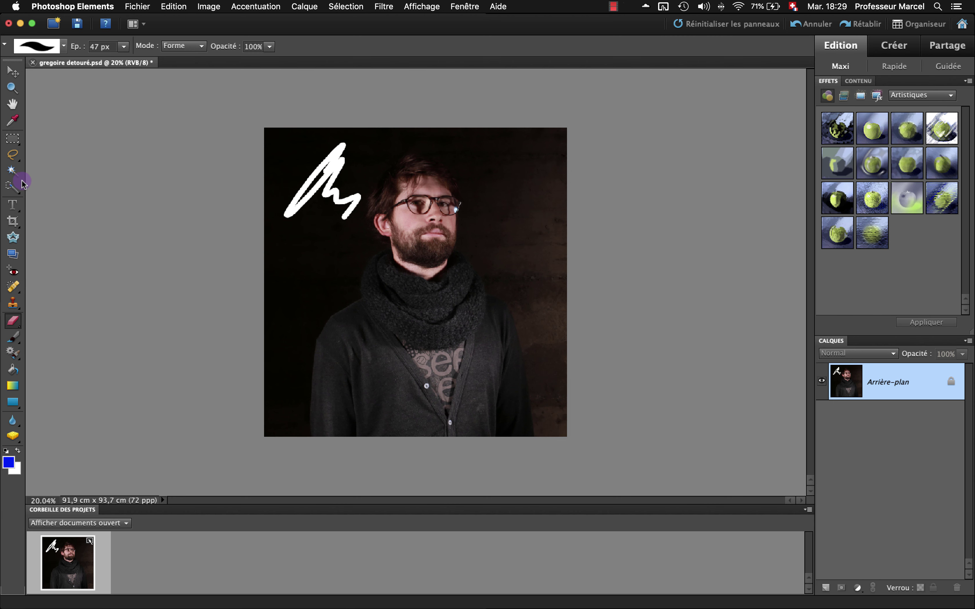
Step: Try to select the dark background on both sides of the man with the Quick Selection tool at size 30
left_click(13, 186)
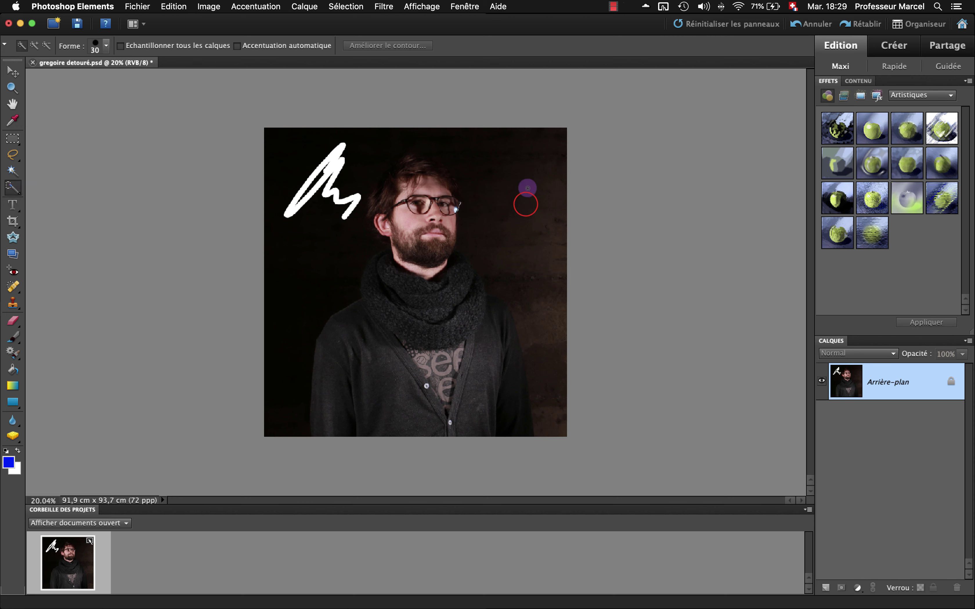
left_click(525, 204)
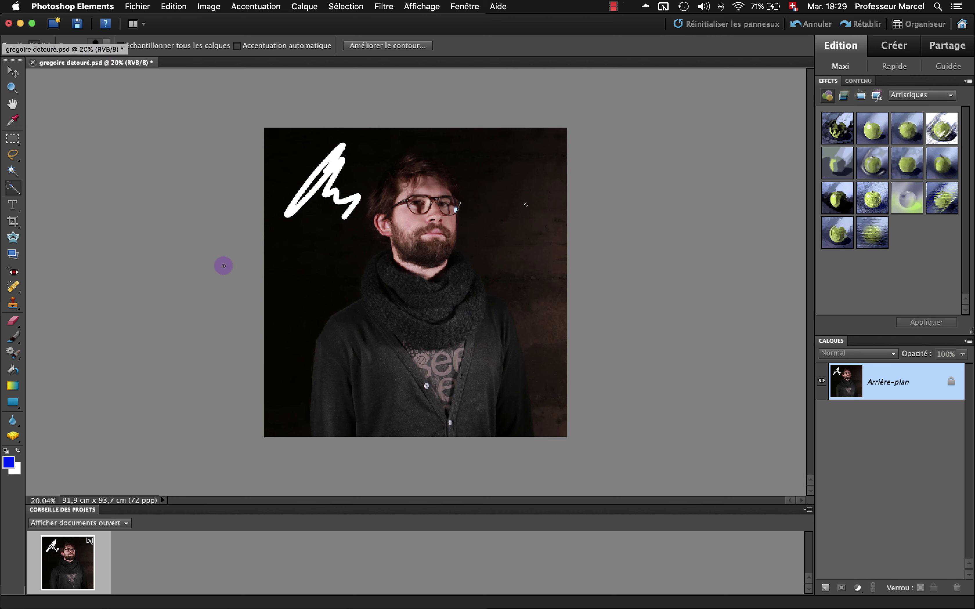
left_click_drag(297, 285, 312, 307)
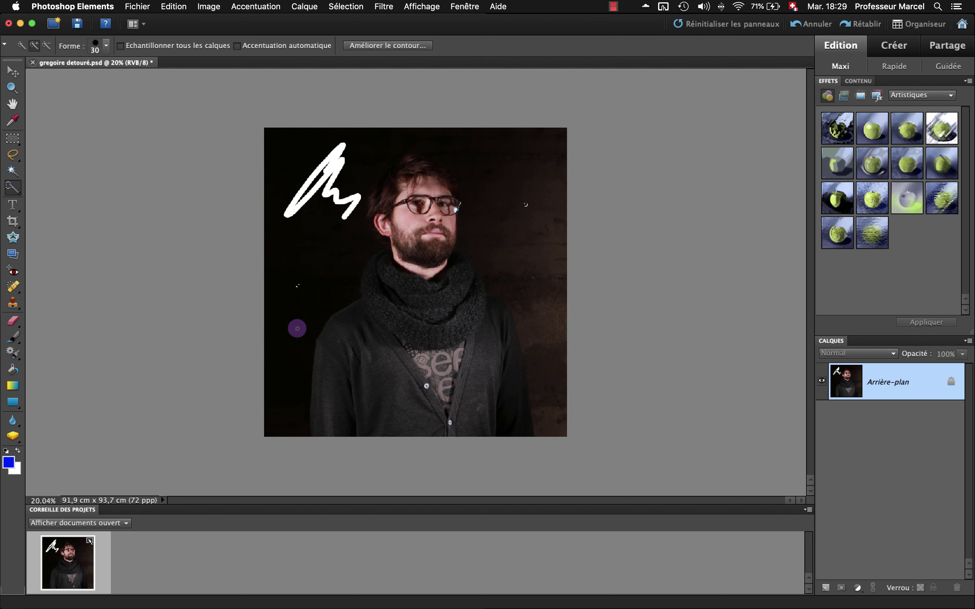
Step: Try to select the background around the man with the Magic Wand at tolerance 32
left_click(10, 165)
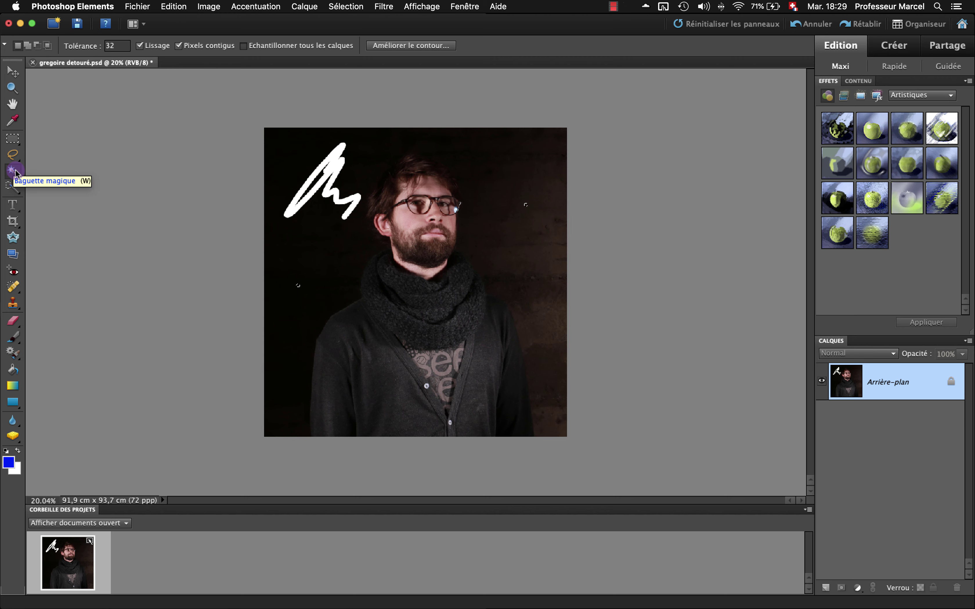
left_click(327, 268)
left_click(327, 268)
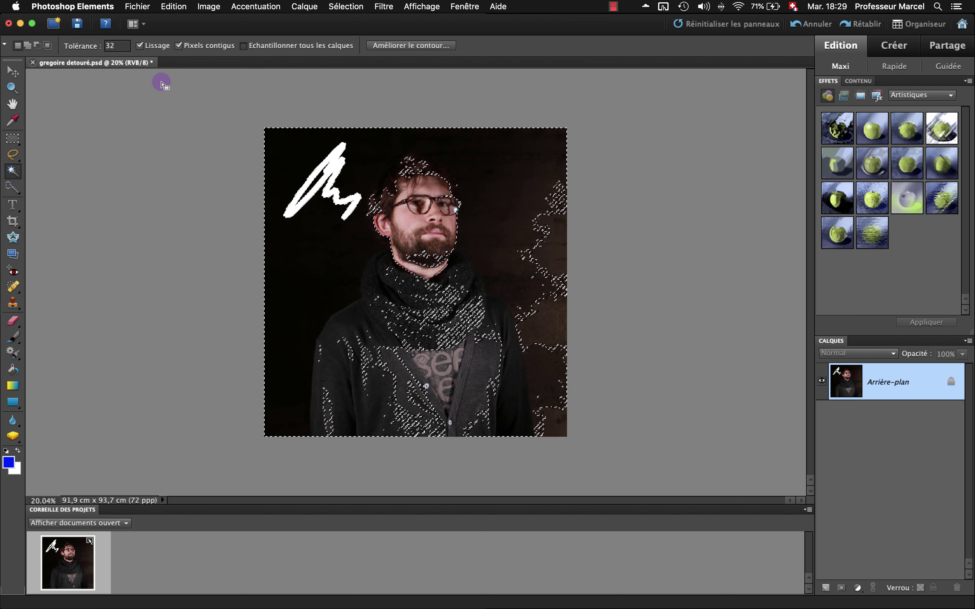
left_click(541, 246)
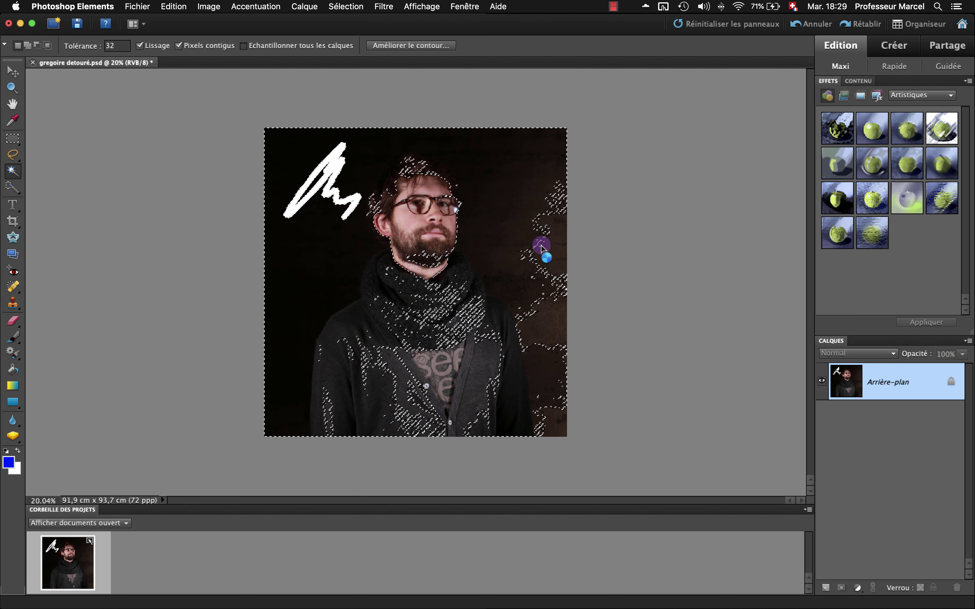
left_click(435, 192)
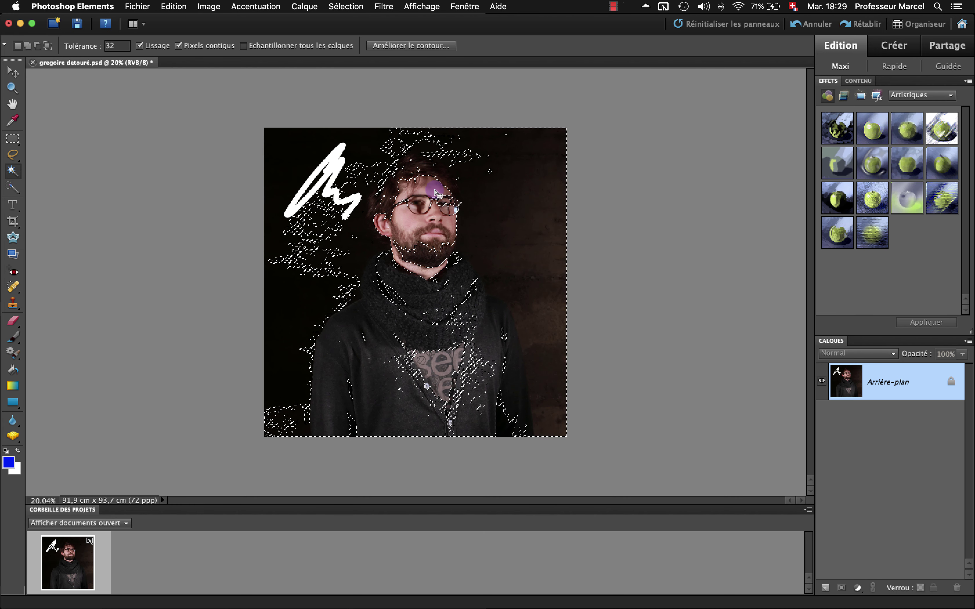
Step: Set the Magic Wand tolerance to 5 and delete the dark background on the image's left side
left_click(116, 46)
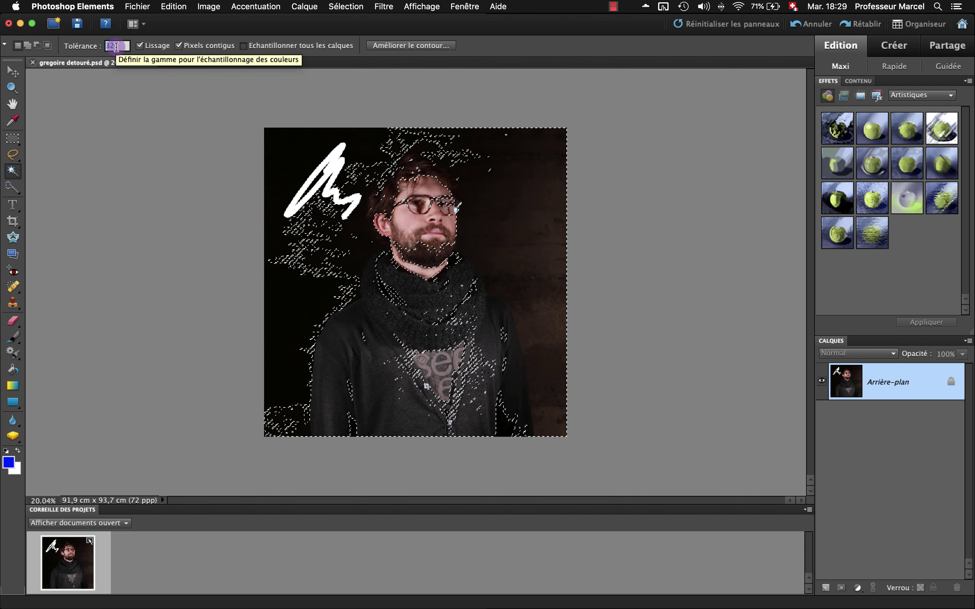
type("5")
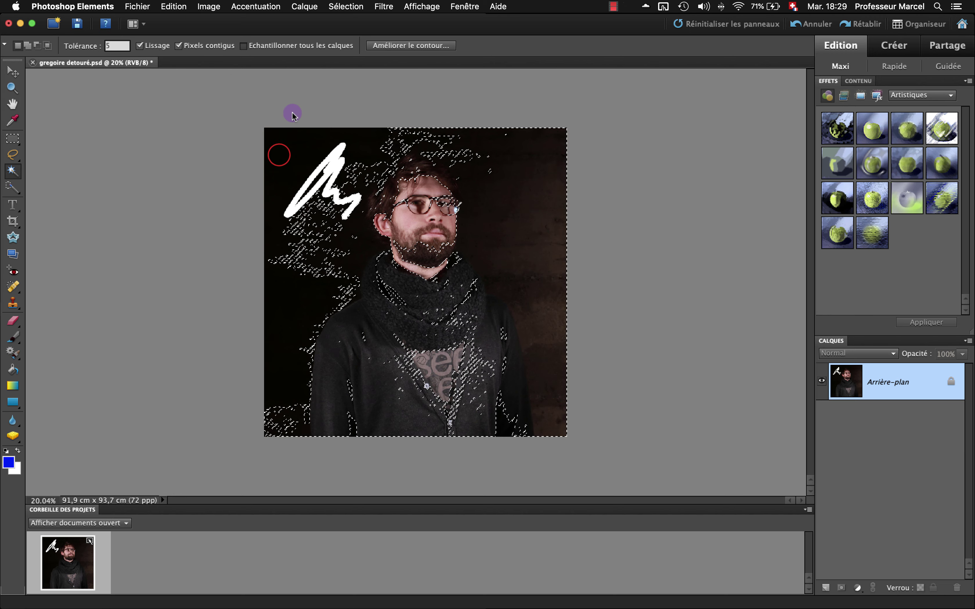
left_click(280, 156)
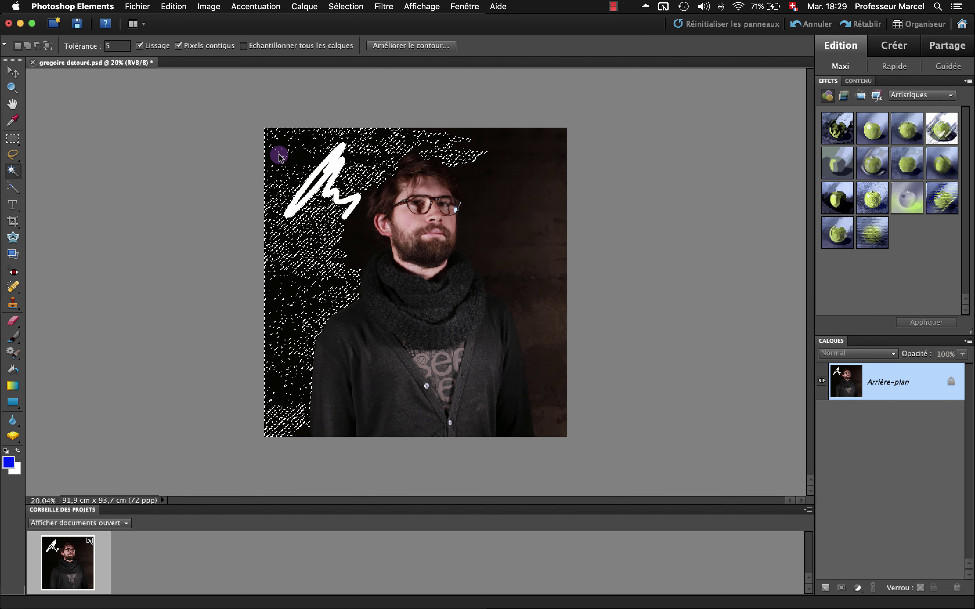
key("Delete")
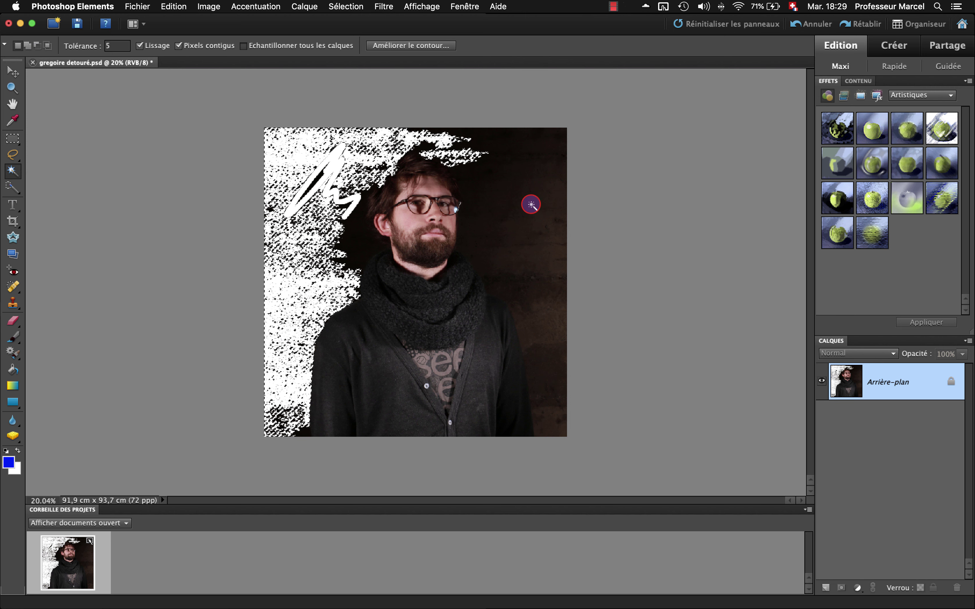
Step: Select the dark wall above and to the right of the man with the Magic Wand and delete it
left_click(531, 206)
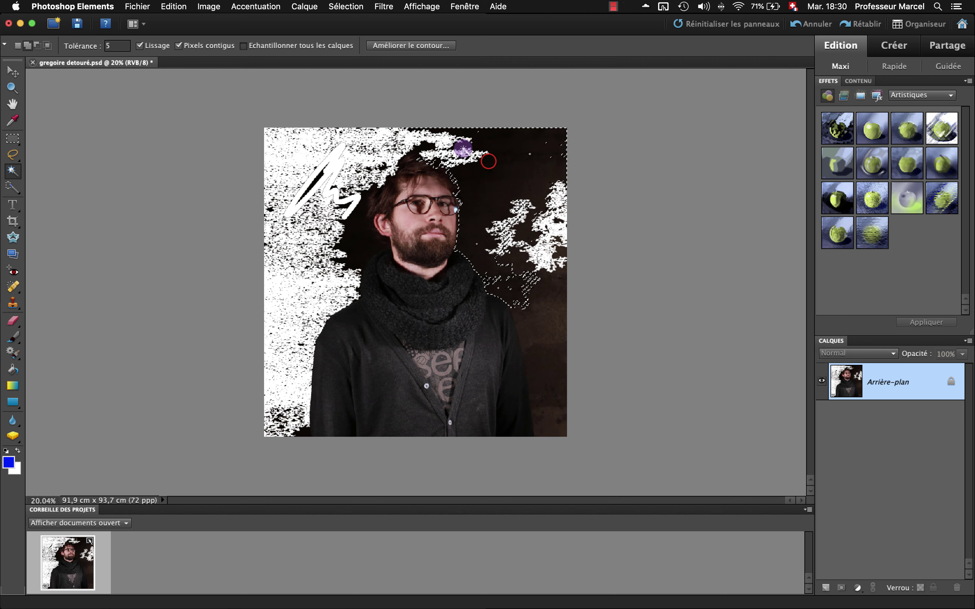
left_click(468, 153)
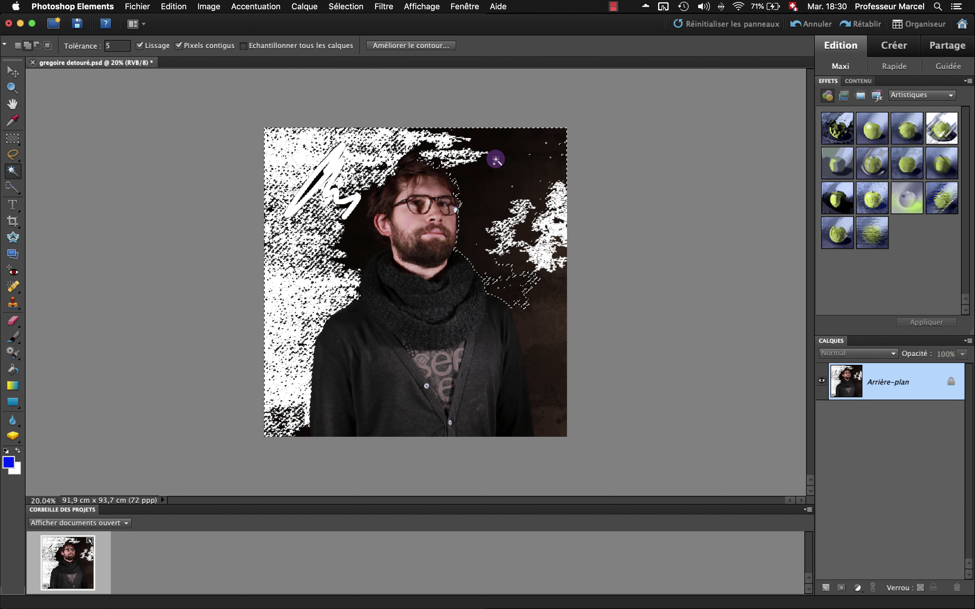
key("Delete")
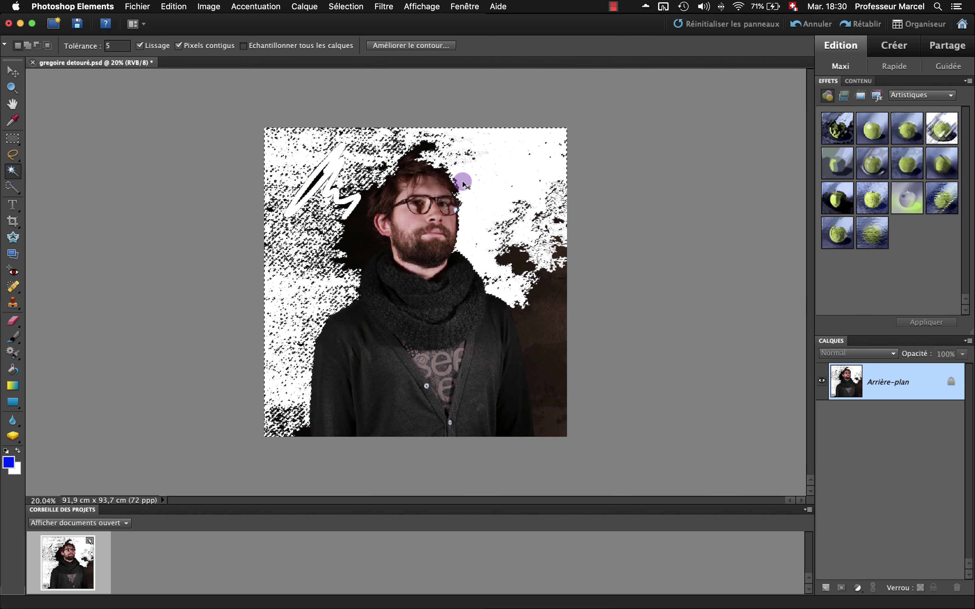
Step: Undo all the Magic Wand background deletions back to the intact dark background and clear the remaining selection
key("super+z")
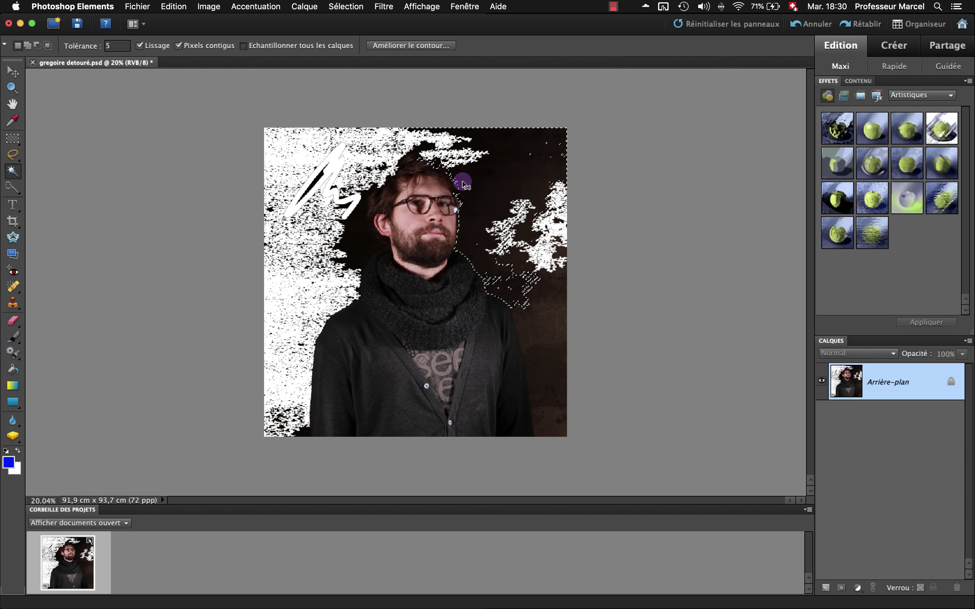
key("z")
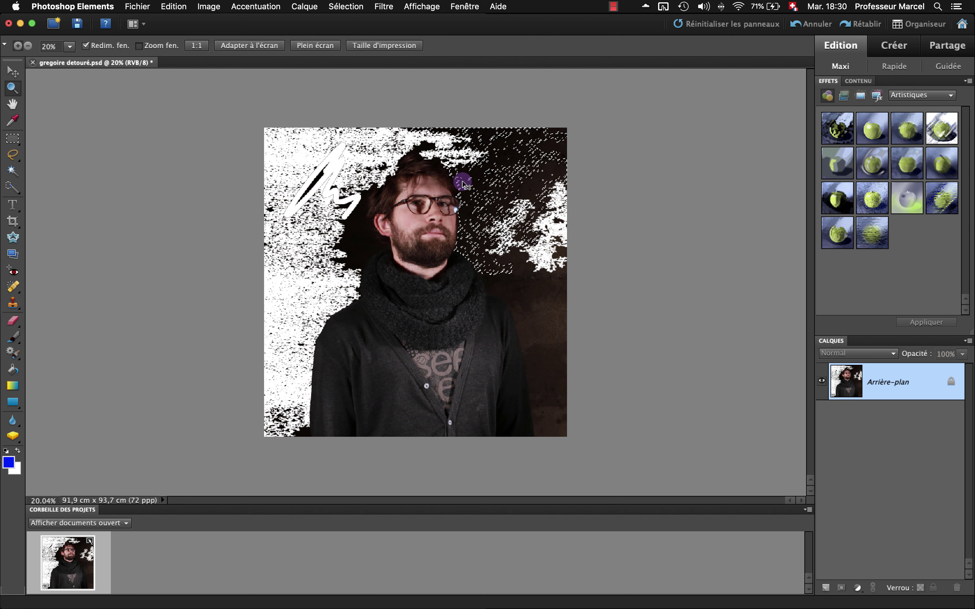
key("super+z")
key("super+z")
key("super+z")
key("super+z")
key("super+z")
key("super+z")
key("super+z")
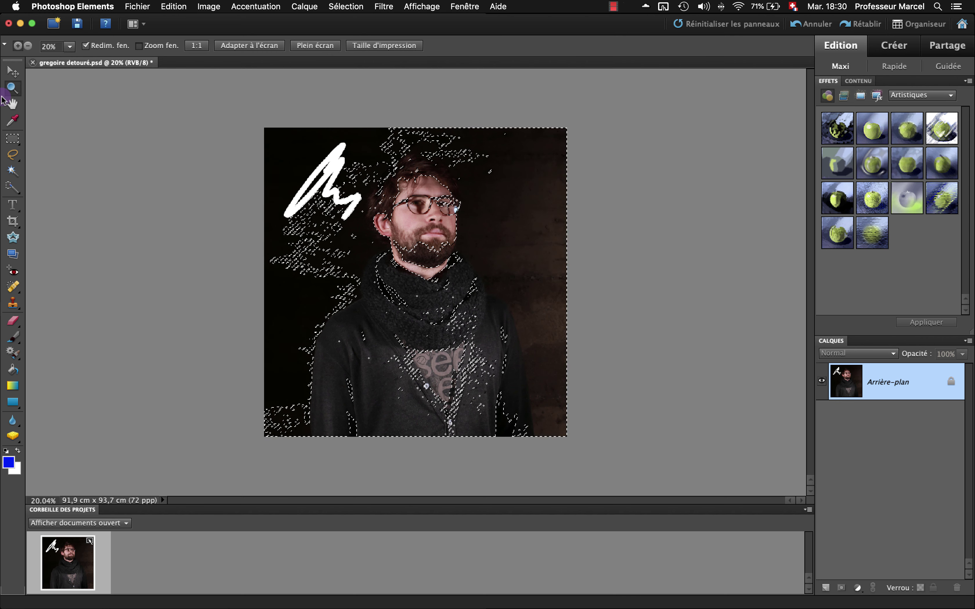
left_click(11, 70)
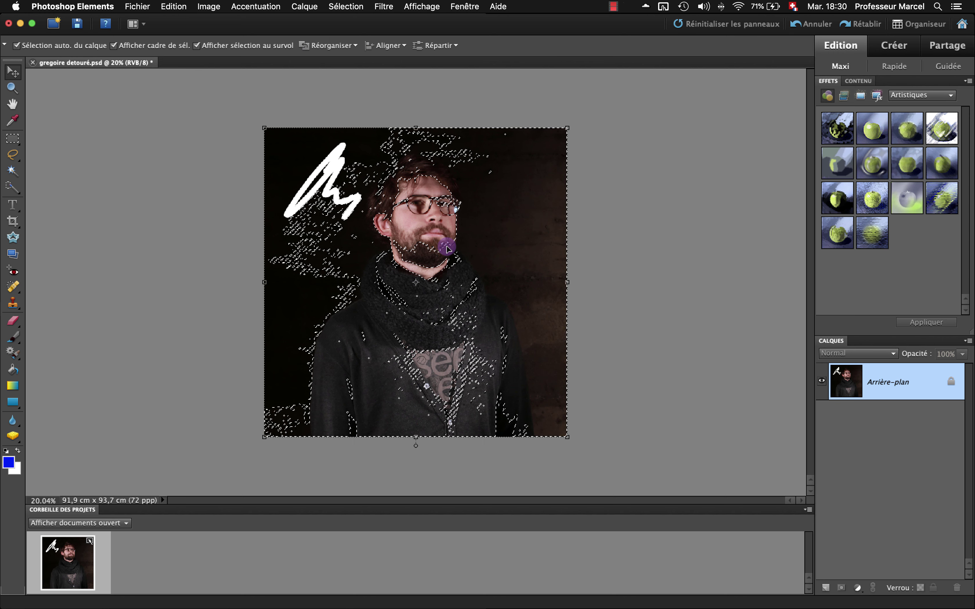
key("super+d")
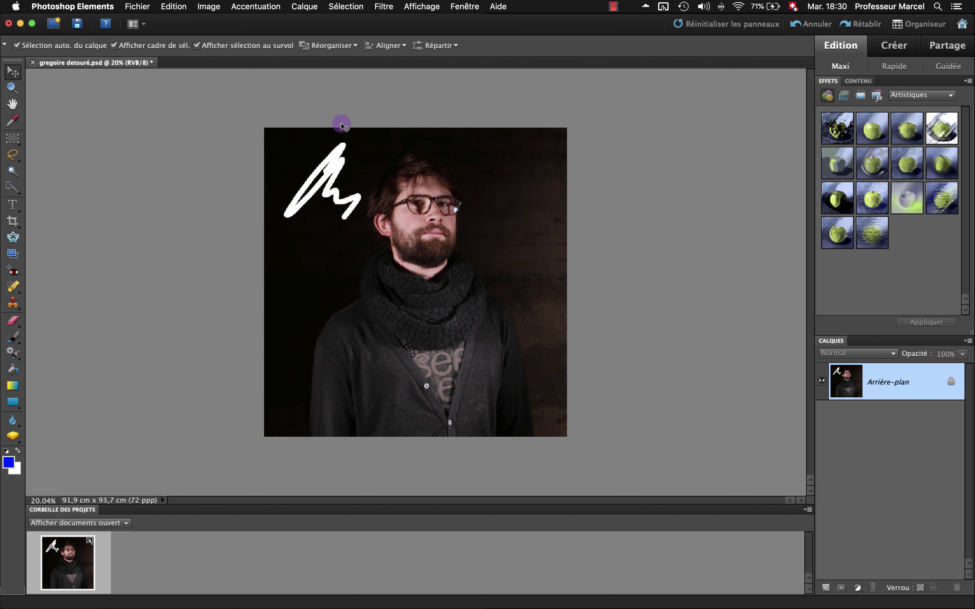
Step: Start Magic Extraction (Extraction magique) on the photo and set the brush thickness to 100 px
left_click(215, 7)
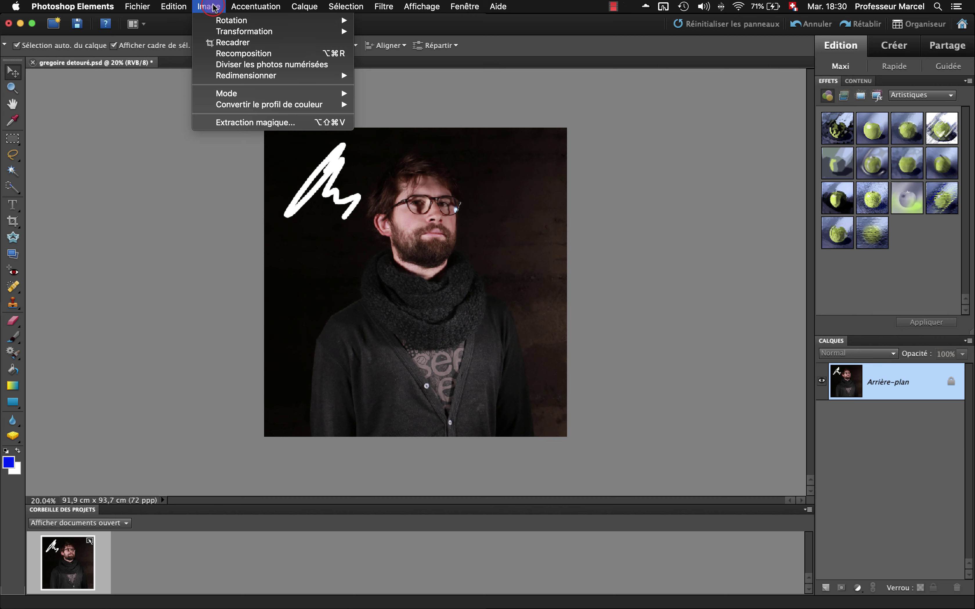
left_click(279, 138)
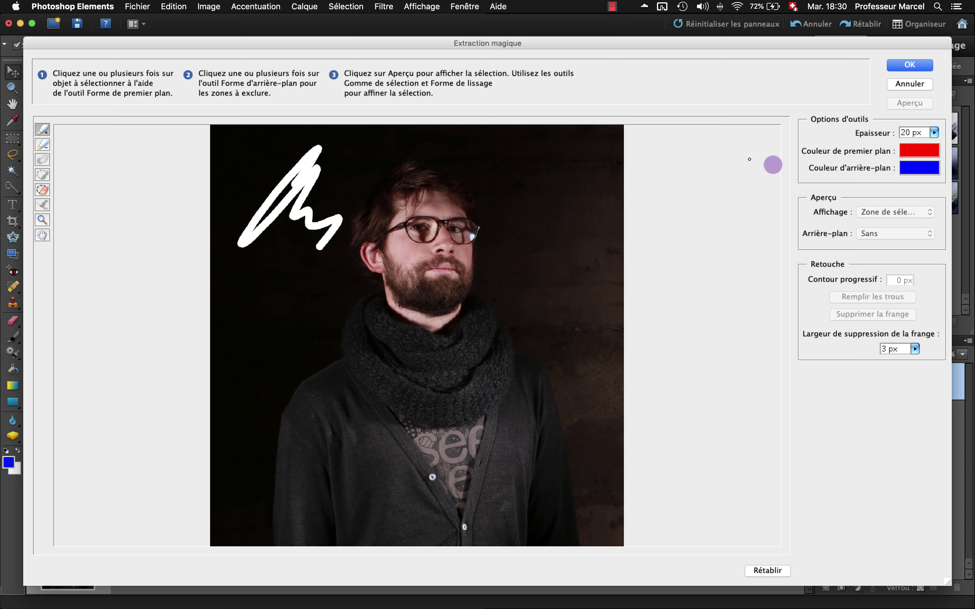
mouse_move(934, 133)
left_mouse_down()
mouse_move(909, 146)
mouse_move(939, 147)
left_mouse_up()
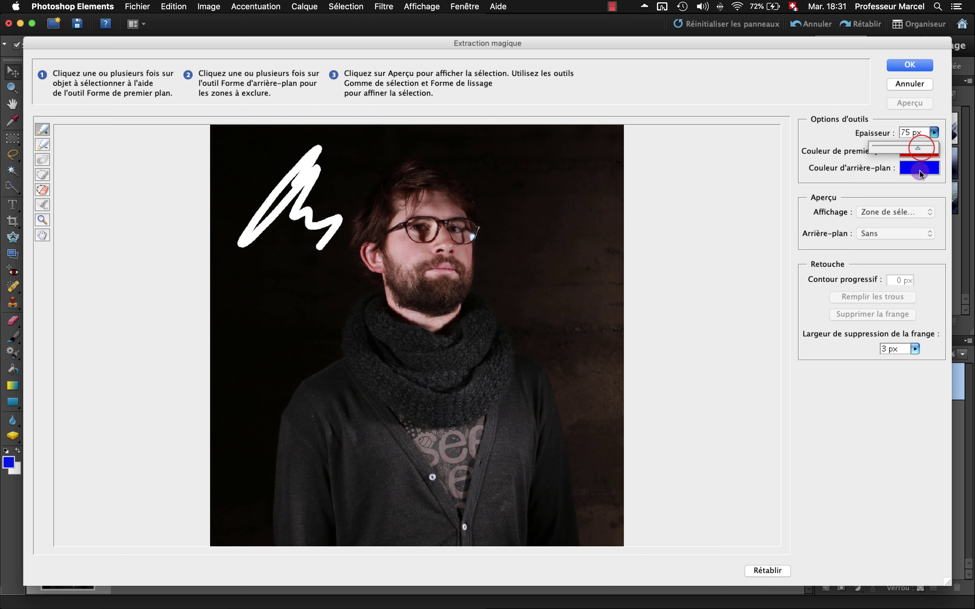
left_click_drag(934, 146, 934, 147)
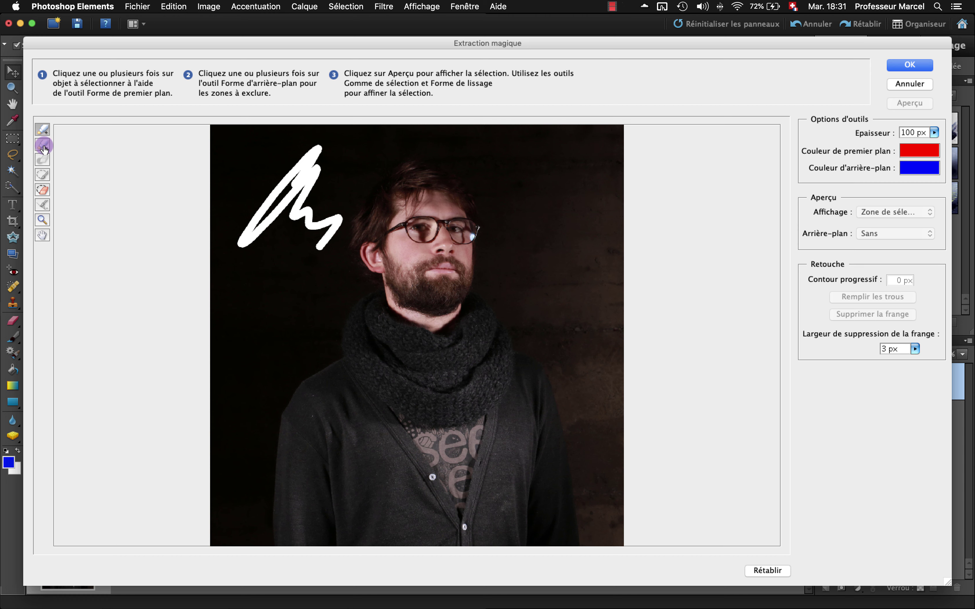
Step: Mark the dark wall above and on both sides of the man as background with blue brush strokes
left_click(45, 149)
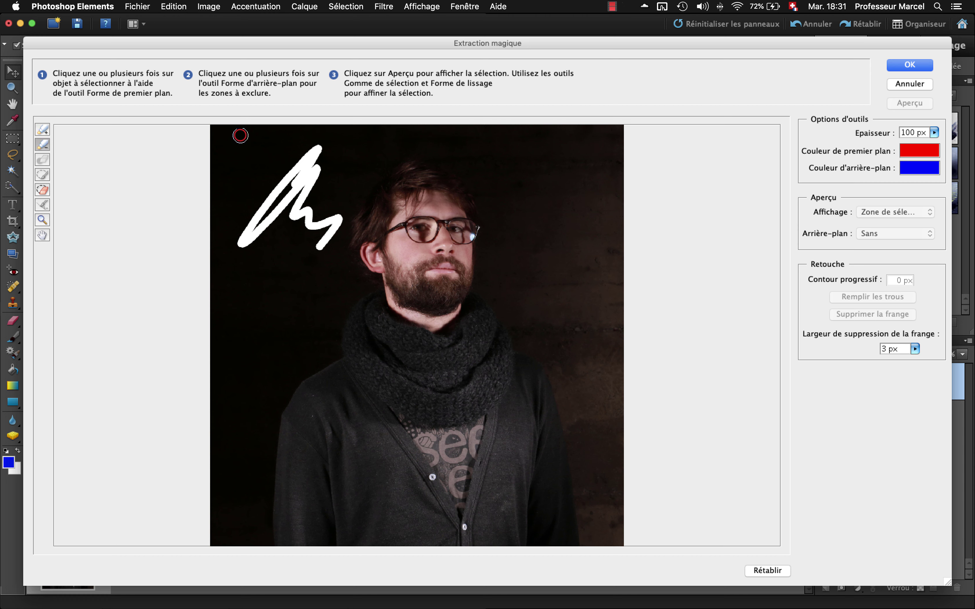
mouse_move(240, 136)
left_mouse_down()
mouse_move(206, 149)
mouse_move(256, 204)
mouse_move(299, 193)
mouse_move(310, 228)
mouse_move(343, 187)
mouse_move(331, 262)
left_mouse_up()
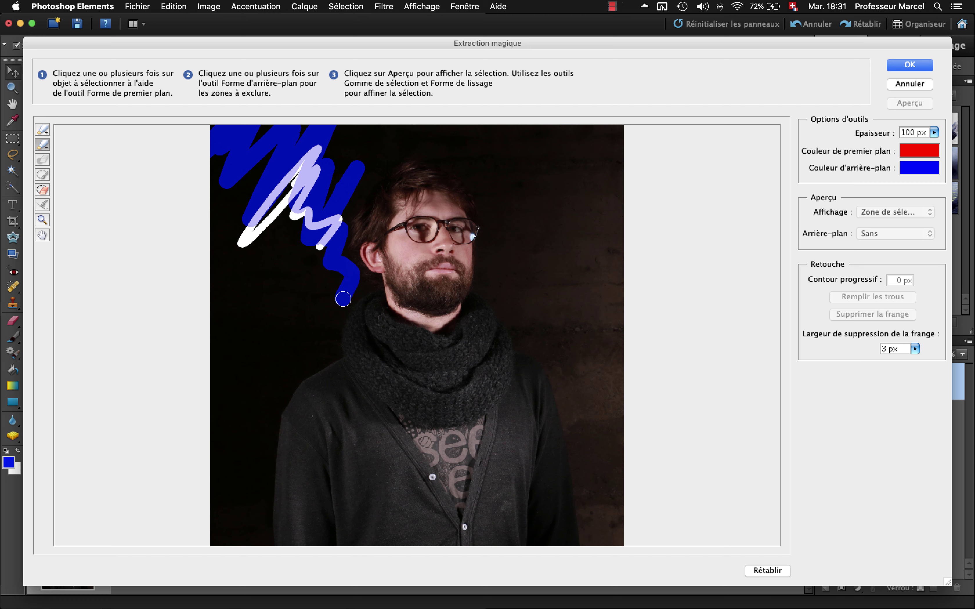
mouse_move(343, 299)
left_mouse_down()
mouse_move(318, 324)
mouse_move(325, 338)
mouse_move(309, 359)
mouse_move(269, 398)
mouse_move(229, 547)
mouse_move(228, 449)
mouse_move(249, 542)
mouse_move(266, 438)
mouse_move(248, 452)
mouse_move(204, 271)
mouse_move(244, 403)
mouse_move(239, 311)
mouse_move(201, 162)
mouse_move(268, 296)
mouse_move(258, 282)
mouse_move(270, 255)
mouse_move(293, 247)
mouse_move(323, 300)
mouse_move(287, 364)
mouse_move(297, 322)
mouse_move(262, 345)
mouse_move(259, 404)
mouse_move(282, 308)
mouse_move(383, 123)
mouse_move(402, 139)
mouse_move(502, 132)
mouse_move(377, 131)
mouse_move(540, 125)
mouse_move(571, 129)
mouse_move(477, 133)
mouse_move(663, 151)
left_mouse_up()
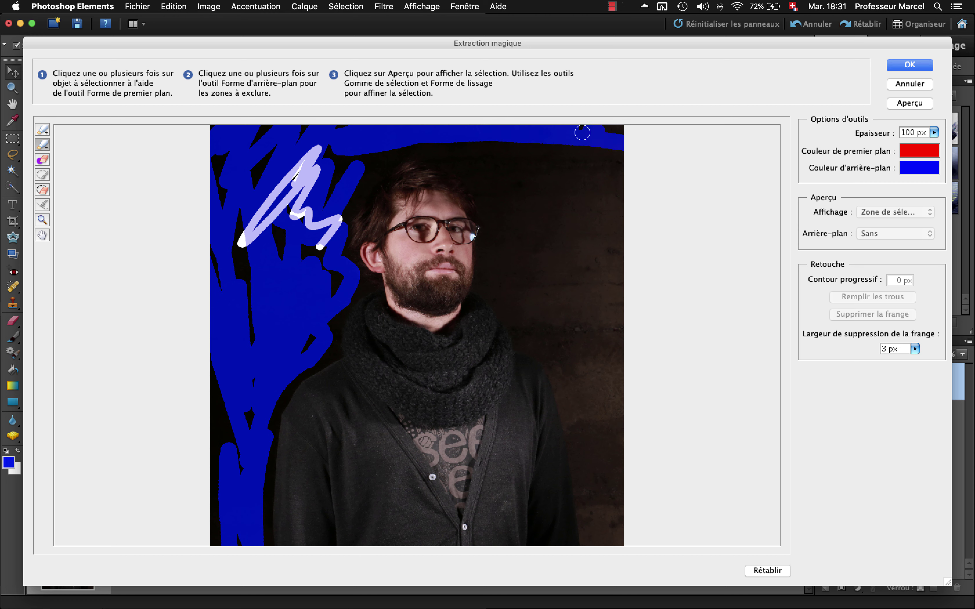
mouse_move(528, 134)
left_mouse_down()
mouse_move(526, 173)
mouse_move(467, 147)
mouse_move(472, 164)
mouse_move(447, 144)
mouse_move(563, 166)
mouse_move(542, 138)
mouse_move(595, 131)
mouse_move(617, 165)
mouse_move(583, 327)
mouse_move(607, 461)
mouse_move(606, 450)
mouse_move(599, 515)
mouse_move(590, 467)
mouse_move(585, 490)
left_mouse_up()
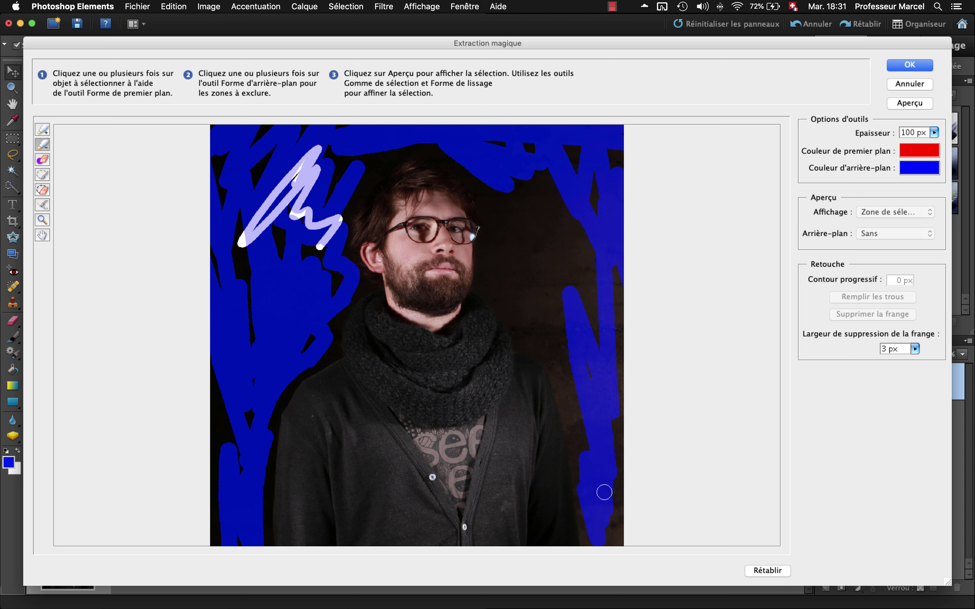
mouse_move(563, 370)
left_mouse_down()
mouse_move(552, 331)
mouse_move(594, 439)
mouse_move(573, 402)
mouse_move(550, 227)
mouse_move(525, 227)
mouse_move(515, 266)
mouse_move(491, 279)
mouse_move(546, 316)
mouse_move(544, 215)
mouse_move(583, 179)
left_mouse_up()
mouse_move(588, 221)
left_mouse_down()
mouse_move(575, 196)
mouse_move(523, 207)
mouse_move(488, 192)
left_mouse_up()
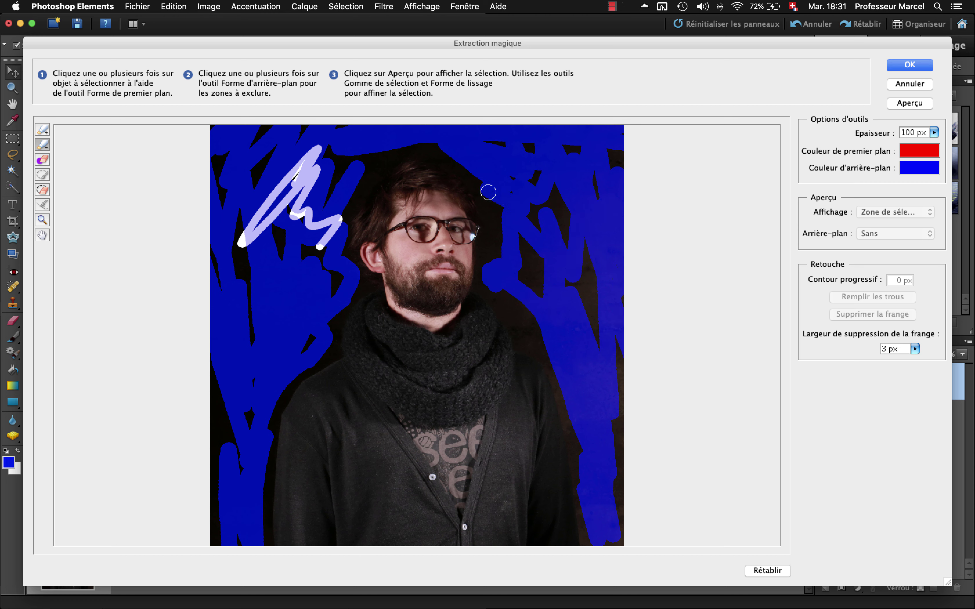
mouse_move(503, 238)
left_mouse_down()
mouse_move(500, 260)
mouse_move(551, 213)
mouse_move(538, 263)
mouse_move(542, 166)
mouse_move(529, 185)
mouse_move(585, 237)
left_mouse_up()
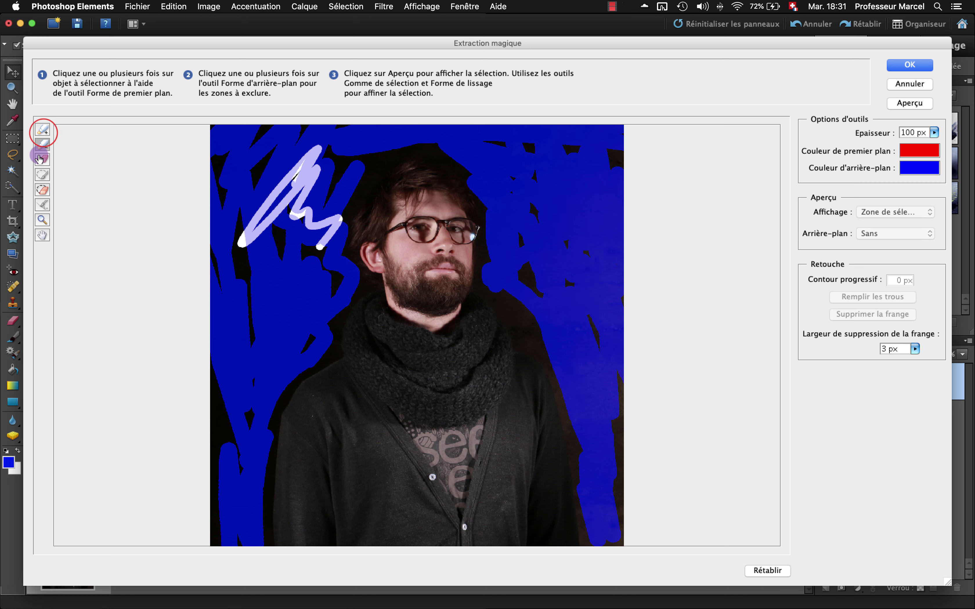
Step: Mark the man's hair, face, beard and neck as foreground with red strokes of the 100 px brush
left_click(42, 130)
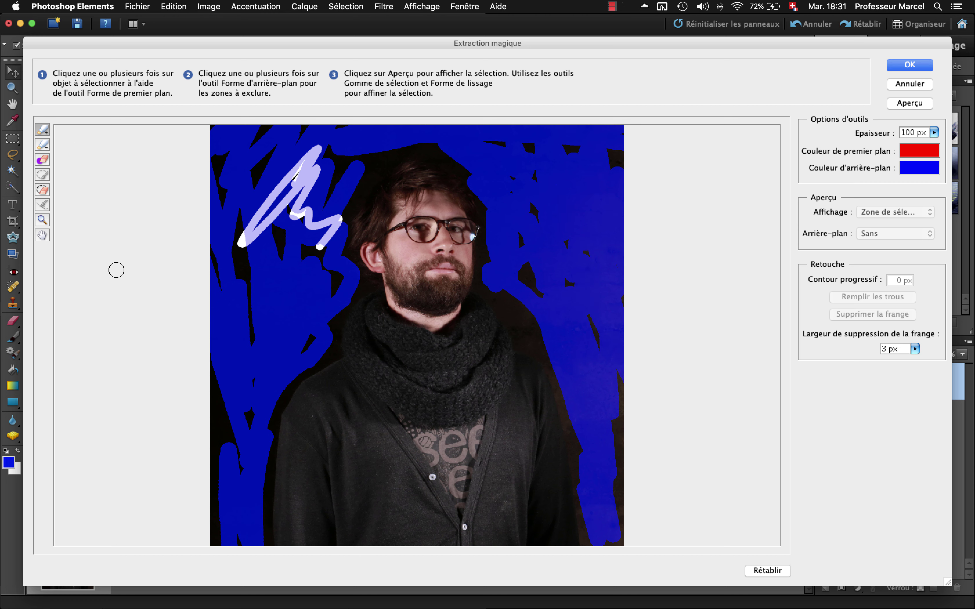
left_click(42, 220)
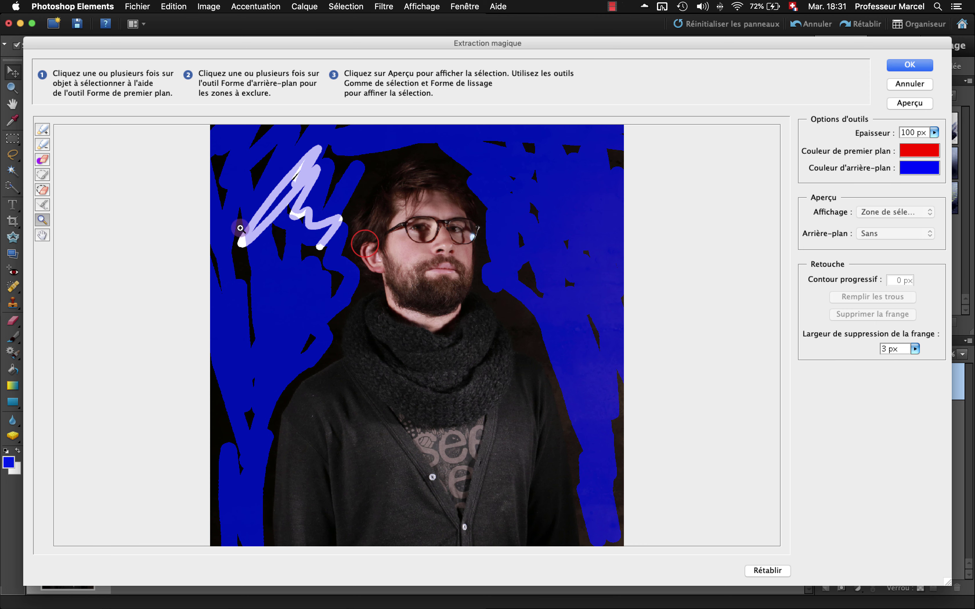
left_click(352, 241)
left_click(365, 244)
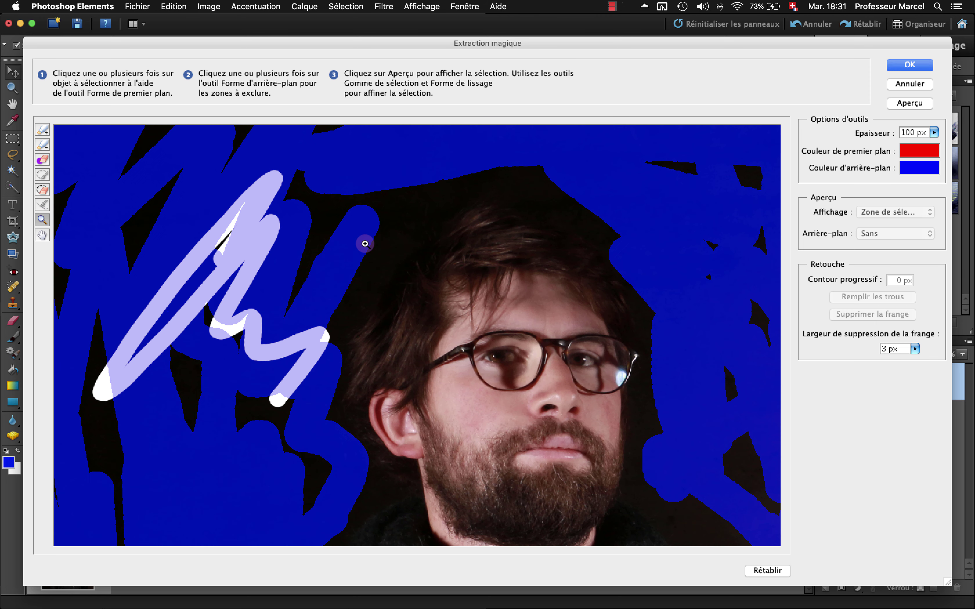
left_click(38, 163)
mouse_move(455, 331)
left_mouse_down()
mouse_move(402, 272)
mouse_move(360, 353)
left_mouse_up()
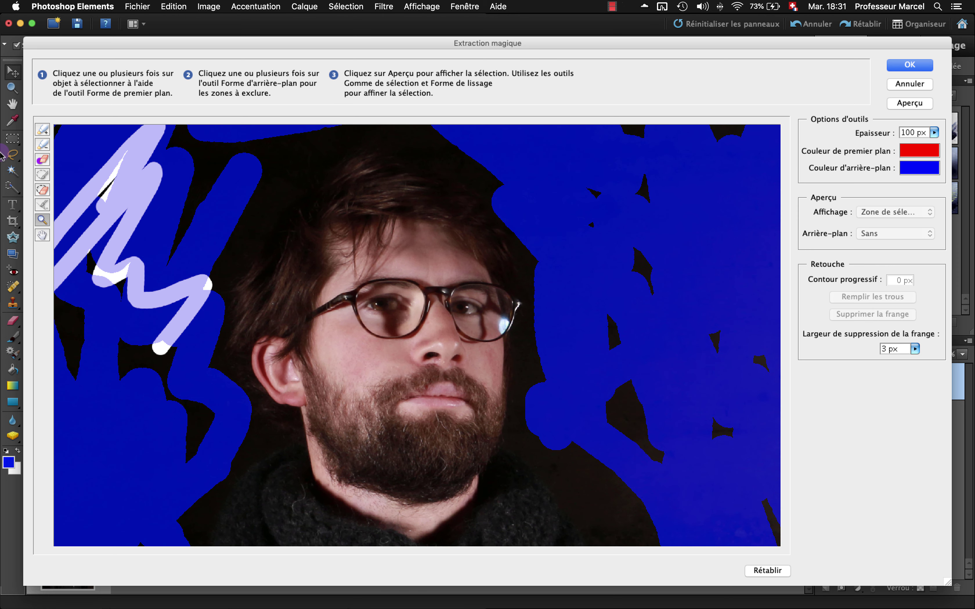
left_click(42, 144)
left_click(42, 129)
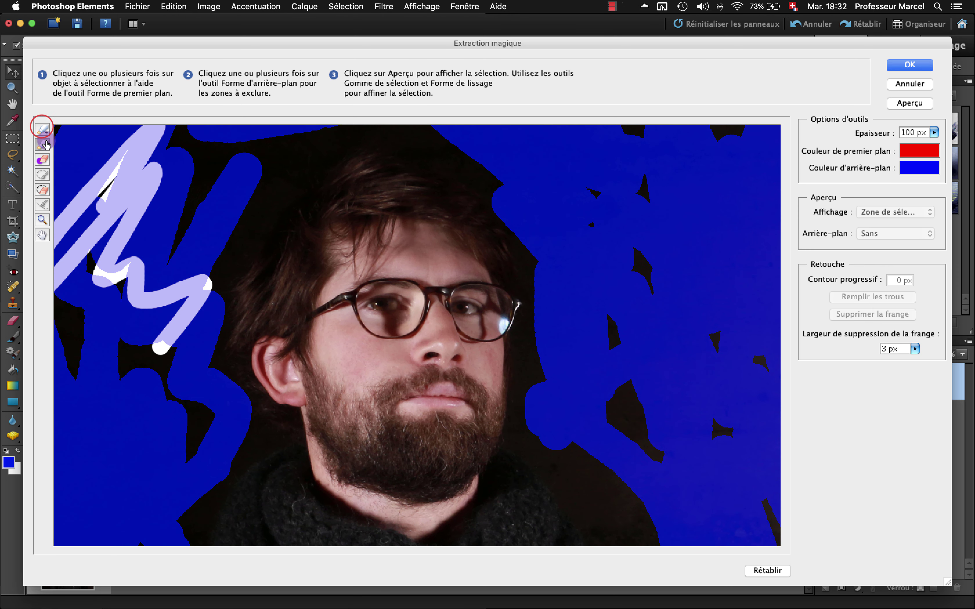
mouse_move(372, 235)
left_mouse_down()
mouse_move(335, 287)
mouse_move(382, 261)
mouse_move(351, 254)
mouse_move(346, 218)
mouse_move(358, 177)
mouse_move(407, 176)
mouse_move(479, 223)
mouse_move(488, 286)
mouse_move(444, 231)
mouse_move(434, 261)
mouse_move(420, 216)
mouse_move(358, 198)
mouse_move(395, 206)
mouse_move(384, 196)
mouse_move(323, 190)
mouse_move(258, 264)
mouse_move(248, 332)
mouse_move(283, 290)
mouse_move(298, 323)
mouse_move(319, 229)
mouse_move(311, 271)
mouse_move(282, 272)
mouse_move(296, 250)
mouse_move(295, 327)
mouse_move(263, 360)
mouse_move(290, 385)
mouse_move(298, 354)
mouse_move(309, 390)
mouse_move(284, 321)
mouse_move(308, 377)
mouse_move(308, 446)
mouse_move(337, 492)
mouse_move(308, 448)
mouse_move(332, 487)
mouse_move(386, 532)
mouse_move(398, 459)
mouse_move(348, 392)
mouse_move(329, 392)
mouse_move(351, 282)
mouse_move(418, 452)
mouse_move(407, 464)
mouse_move(463, 322)
mouse_move(443, 260)
mouse_move(473, 348)
mouse_move(487, 349)
mouse_move(497, 310)
mouse_move(486, 437)
mouse_move(438, 406)
mouse_move(435, 524)
mouse_move(470, 522)
left_mouse_up()
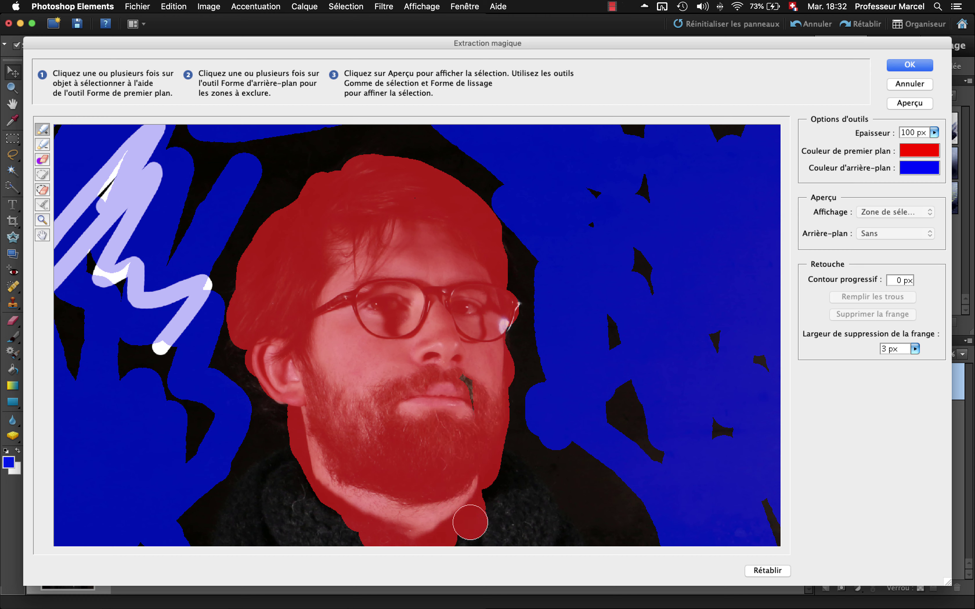
Step: Erase the red marking spilling past the neck and cheek with a 58 px eraser, and fill the missed spot beside the mouth
left_click(41, 142)
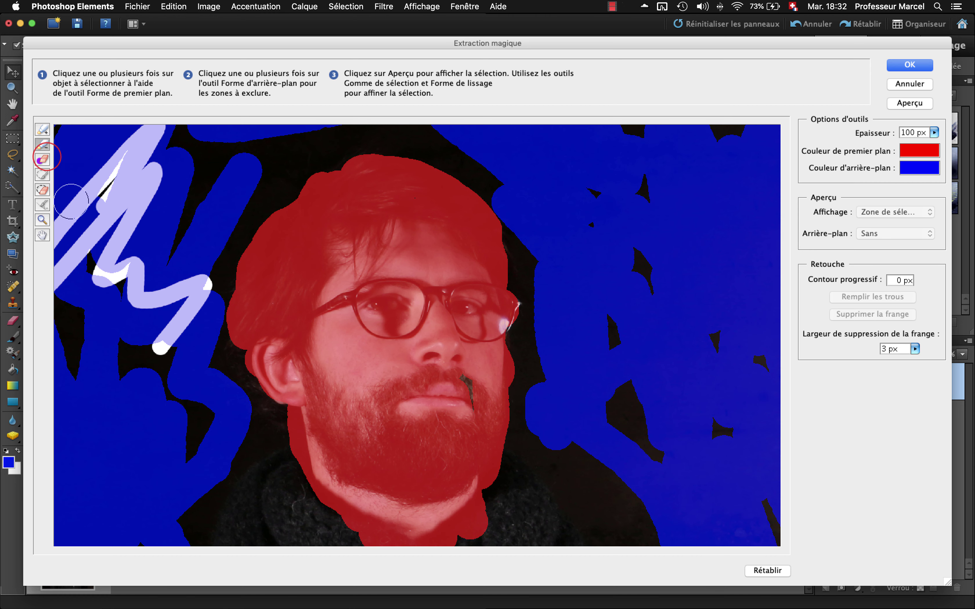
left_click(42, 159)
left_click(274, 423)
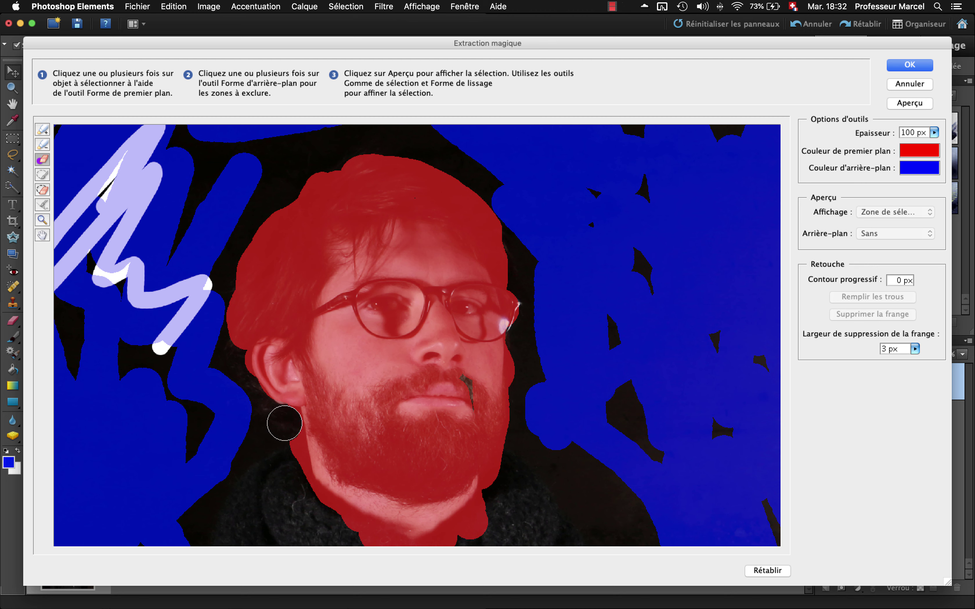
left_click(934, 133)
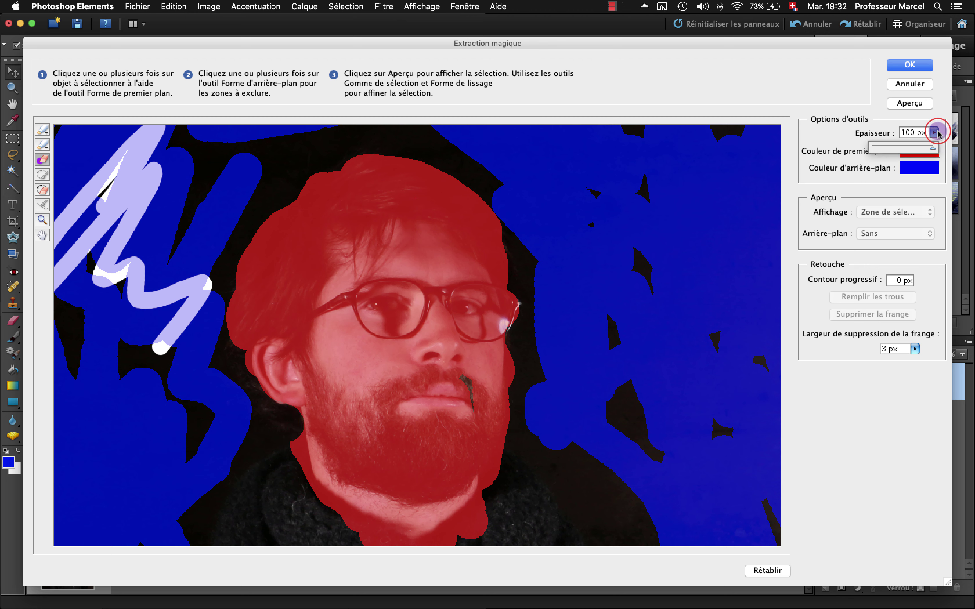
left_click_drag(915, 144, 908, 149)
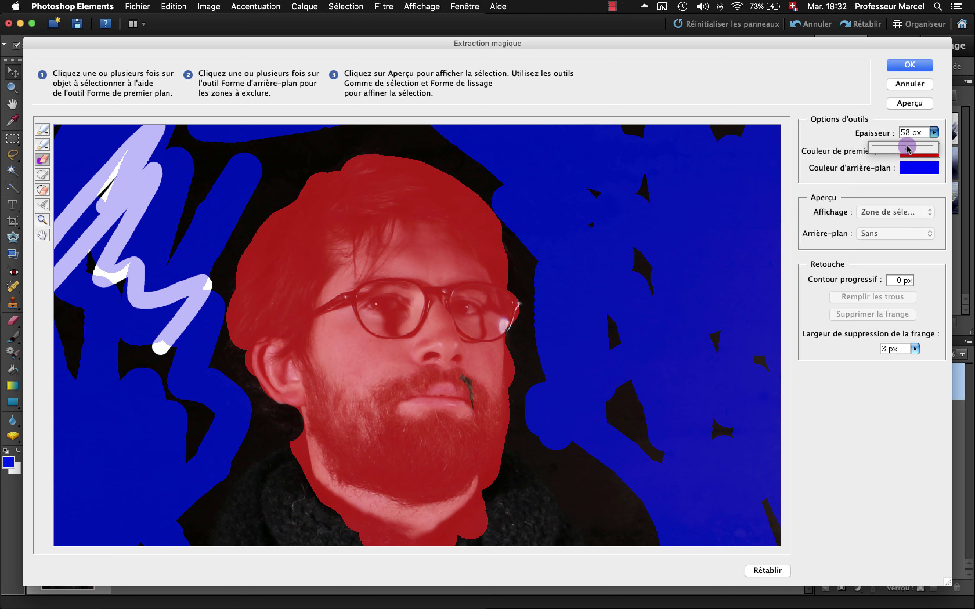
left_click(293, 433)
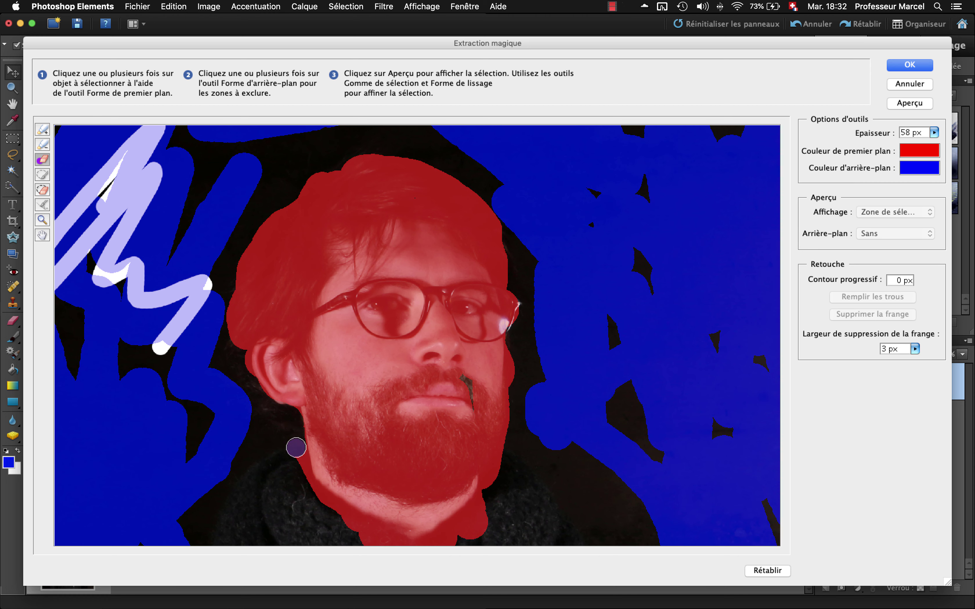
left_click_drag(302, 461, 324, 493)
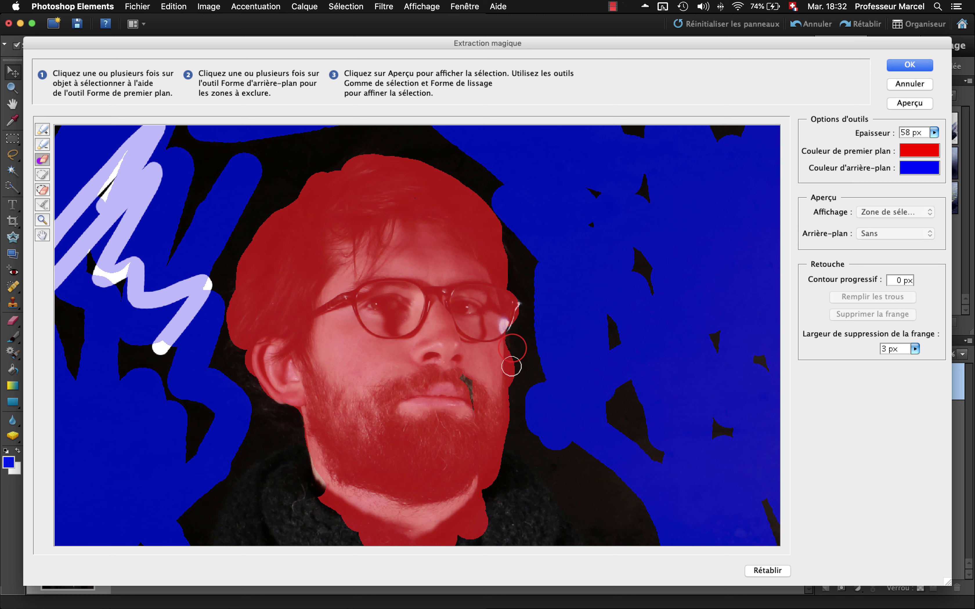
left_click_drag(512, 348, 516, 348)
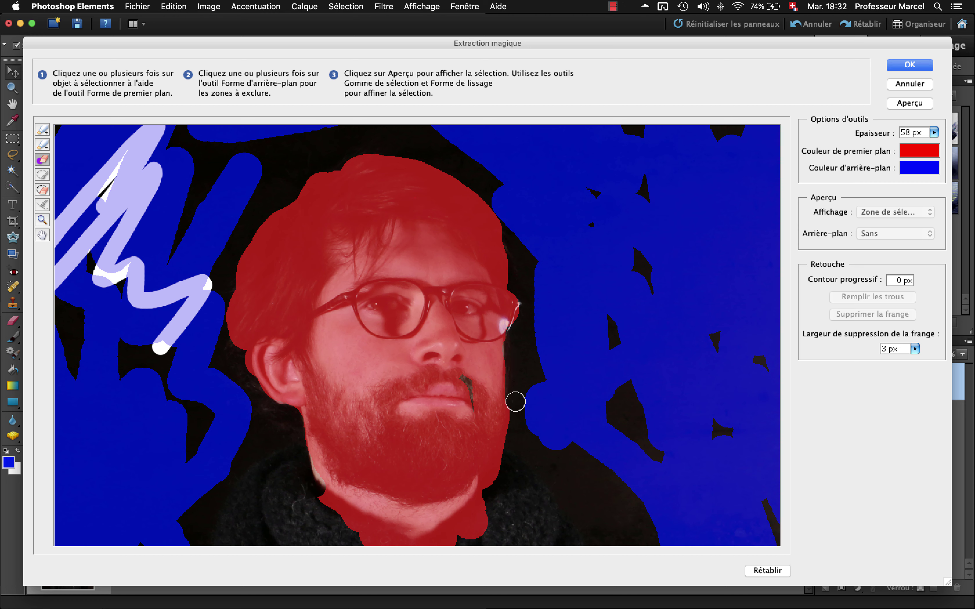
left_click_drag(513, 431, 500, 466)
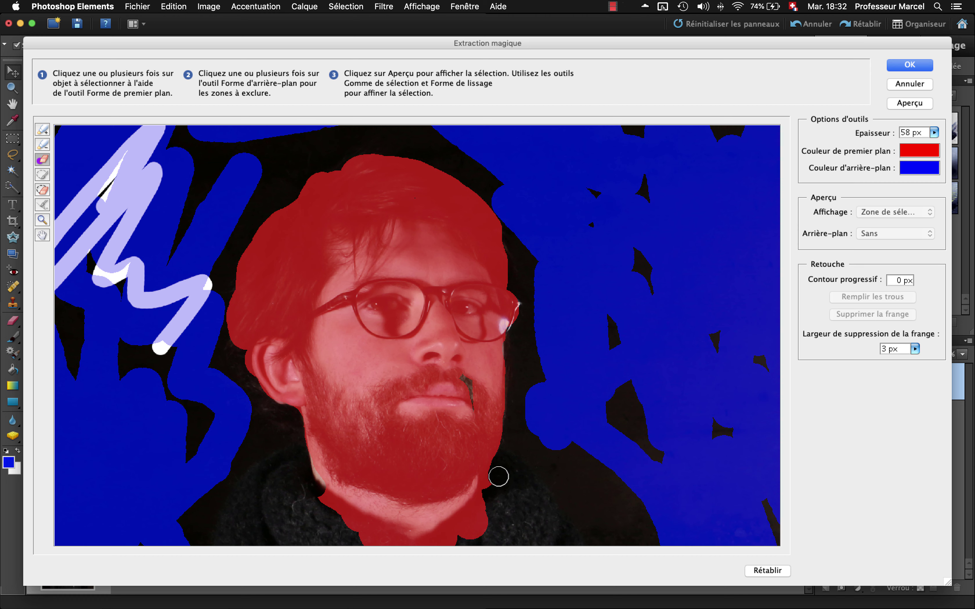
left_click(43, 130)
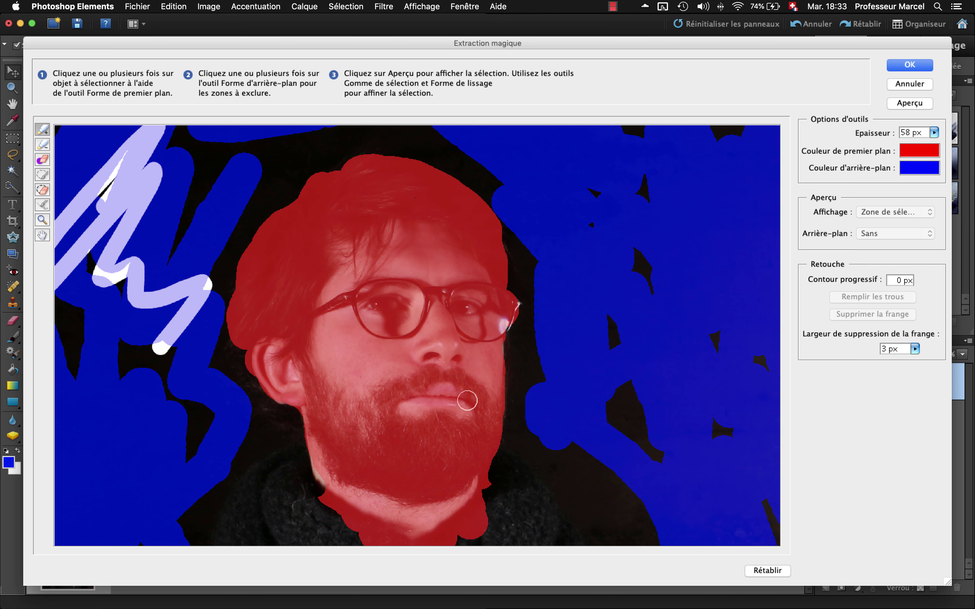
Step: Mark the man's scarf, shoulders and upper chest as foreground with the brush thickness set to 100 px
left_click_drag(392, 401, 374, 170)
left_click(932, 132)
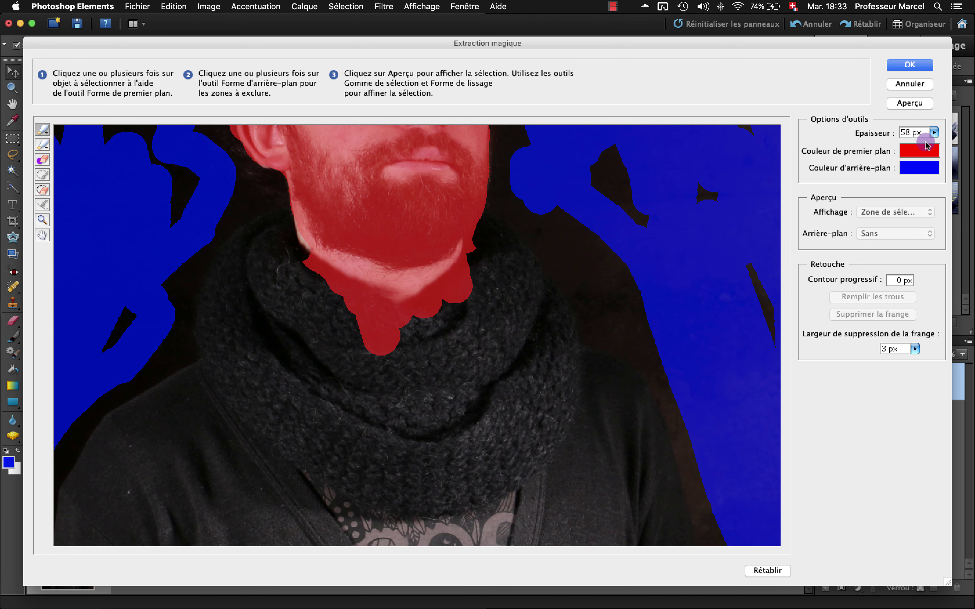
mouse_move(933, 132)
left_mouse_down()
mouse_move(918, 147)
mouse_move(947, 146)
left_mouse_up()
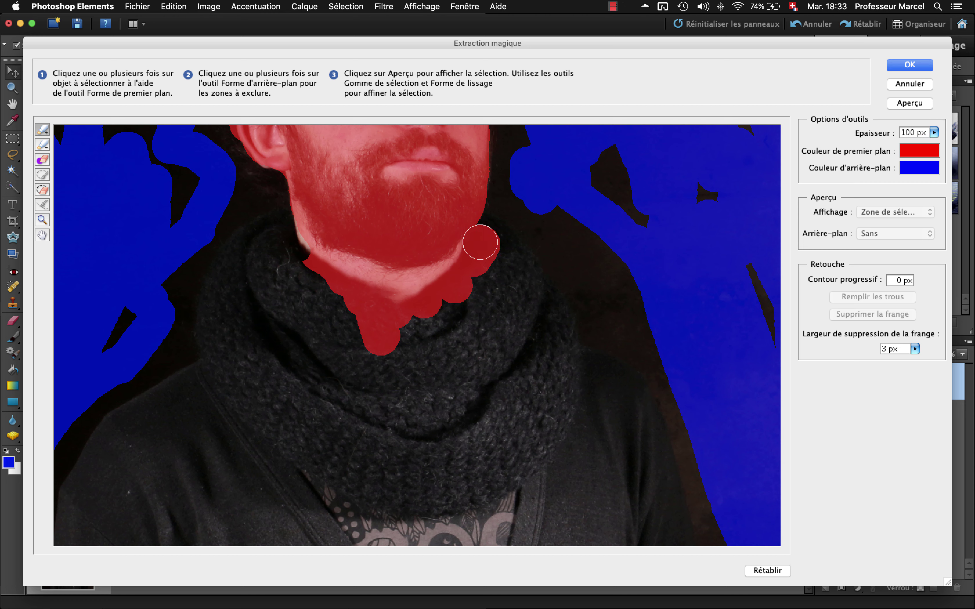
left_click(482, 239)
mouse_move(523, 265)
left_mouse_down()
mouse_move(550, 317)
mouse_move(605, 334)
mouse_move(604, 363)
mouse_move(637, 407)
mouse_move(654, 478)
mouse_move(678, 521)
mouse_move(668, 543)
mouse_move(556, 524)
mouse_move(406, 551)
mouse_move(505, 552)
left_mouse_up()
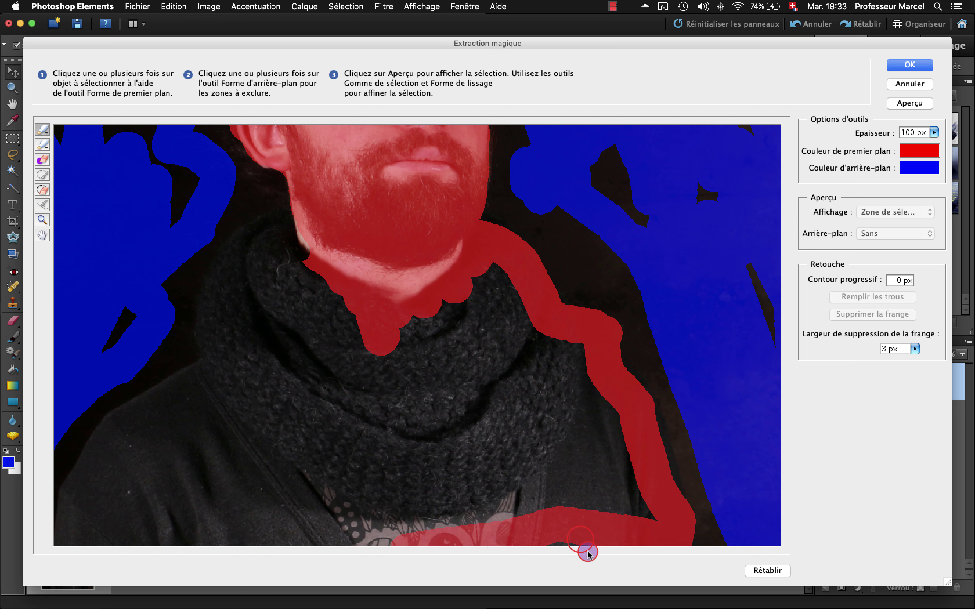
mouse_move(583, 548)
left_mouse_down()
mouse_move(325, 516)
mouse_move(272, 535)
mouse_move(198, 540)
mouse_move(66, 528)
mouse_move(117, 434)
mouse_move(205, 380)
mouse_move(176, 394)
mouse_move(218, 356)
mouse_move(225, 260)
mouse_move(253, 234)
mouse_move(273, 228)
mouse_move(329, 264)
mouse_move(308, 251)
mouse_move(296, 225)
mouse_move(248, 305)
mouse_move(253, 270)
mouse_move(238, 292)
mouse_move(320, 271)
mouse_move(338, 304)
mouse_move(249, 408)
mouse_move(144, 482)
mouse_move(187, 407)
mouse_move(104, 511)
mouse_move(143, 462)
mouse_move(340, 301)
mouse_move(269, 367)
mouse_move(238, 348)
mouse_move(272, 256)
mouse_move(216, 372)
mouse_move(412, 310)
mouse_move(443, 312)
mouse_move(191, 488)
mouse_move(274, 433)
mouse_move(372, 444)
mouse_move(306, 550)
mouse_move(364, 535)
left_mouse_up()
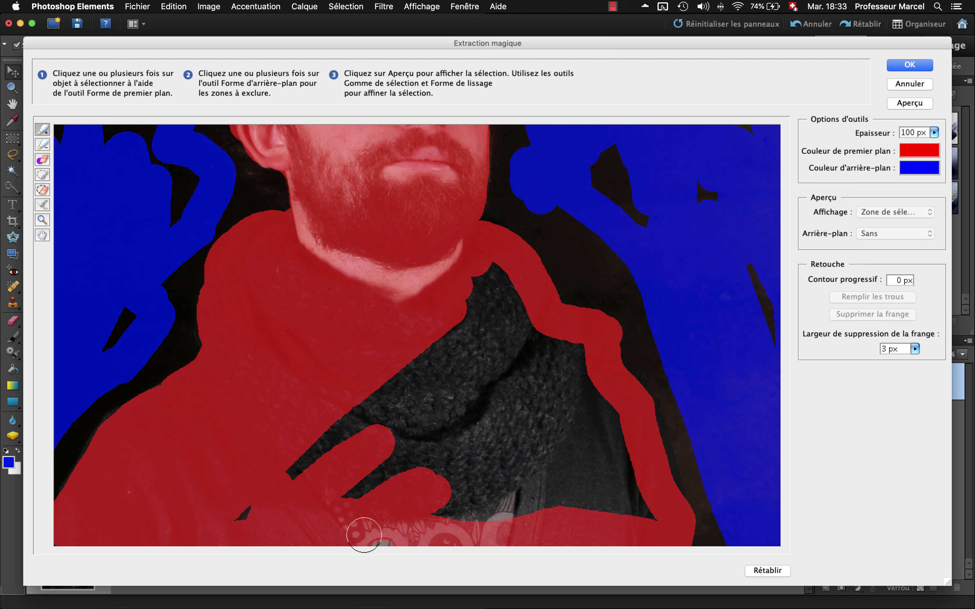
mouse_move(448, 522)
left_mouse_down()
mouse_move(444, 500)
mouse_move(382, 419)
mouse_move(318, 439)
mouse_move(406, 384)
mouse_move(450, 330)
mouse_move(401, 471)
mouse_move(340, 477)
mouse_move(360, 452)
mouse_move(375, 510)
mouse_move(452, 436)
mouse_move(449, 421)
mouse_move(423, 409)
mouse_move(459, 370)
mouse_move(468, 313)
mouse_move(457, 364)
mouse_move(467, 525)
mouse_move(526, 535)
mouse_move(494, 476)
mouse_move(583, 498)
mouse_move(602, 465)
mouse_move(636, 521)
mouse_move(605, 422)
mouse_move(520, 343)
mouse_move(505, 300)
mouse_move(479, 290)
mouse_move(511, 381)
mouse_move(504, 388)
mouse_move(572, 533)
mouse_move(583, 486)
mouse_move(566, 419)
mouse_move(515, 330)
mouse_move(519, 356)
mouse_move(494, 278)
mouse_move(524, 301)
mouse_move(539, 339)
mouse_move(562, 358)
mouse_move(584, 454)
mouse_move(591, 409)
mouse_move(569, 350)
left_mouse_up()
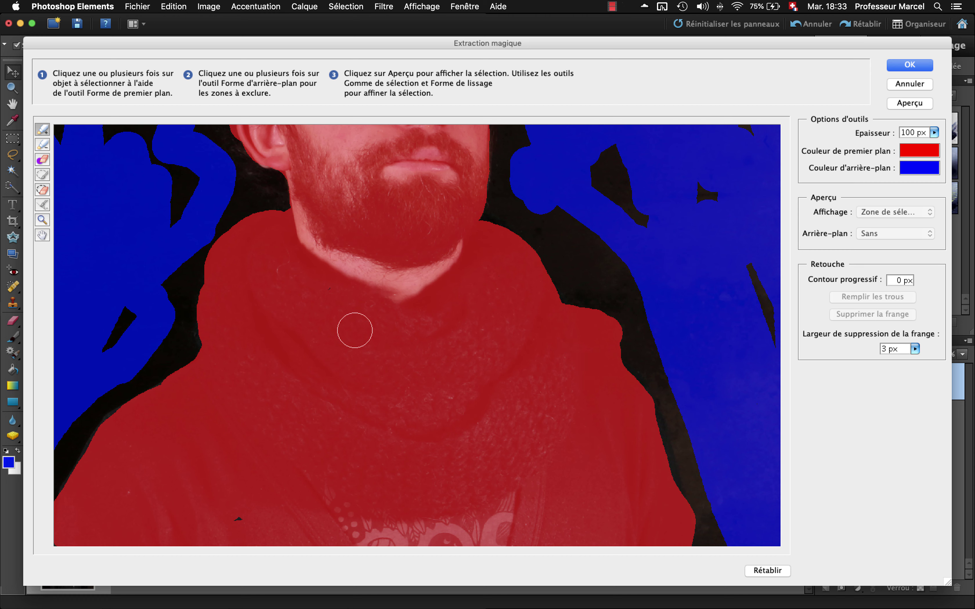
Step: Extend the blue background marking around the man's head and fill gaps in the wall beside his face with the 100 px brush
left_click(931, 130)
left_click(931, 129)
left_click_drag(932, 131, 958, 144)
left_click(39, 221)
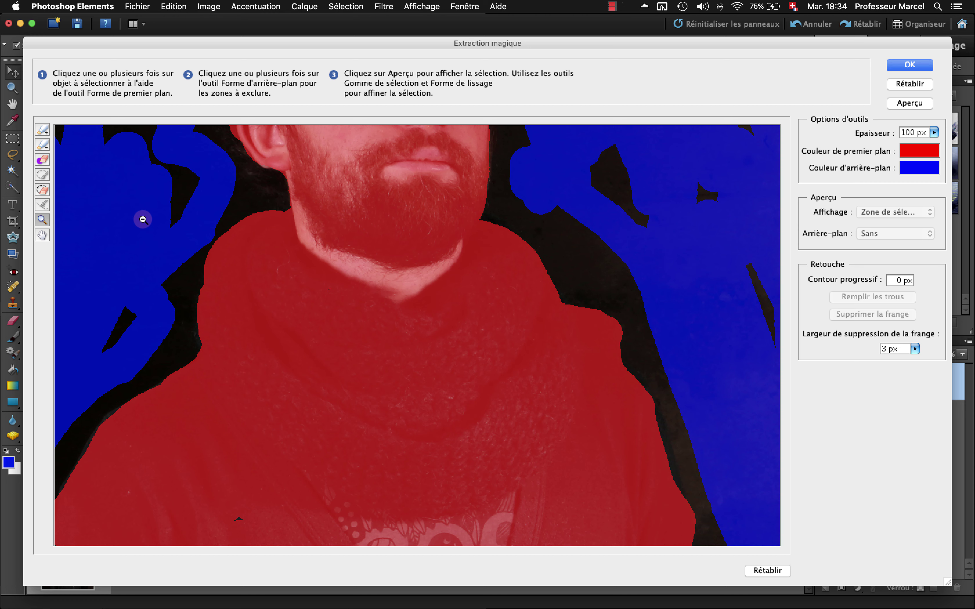
left_click(143, 220, "alt")
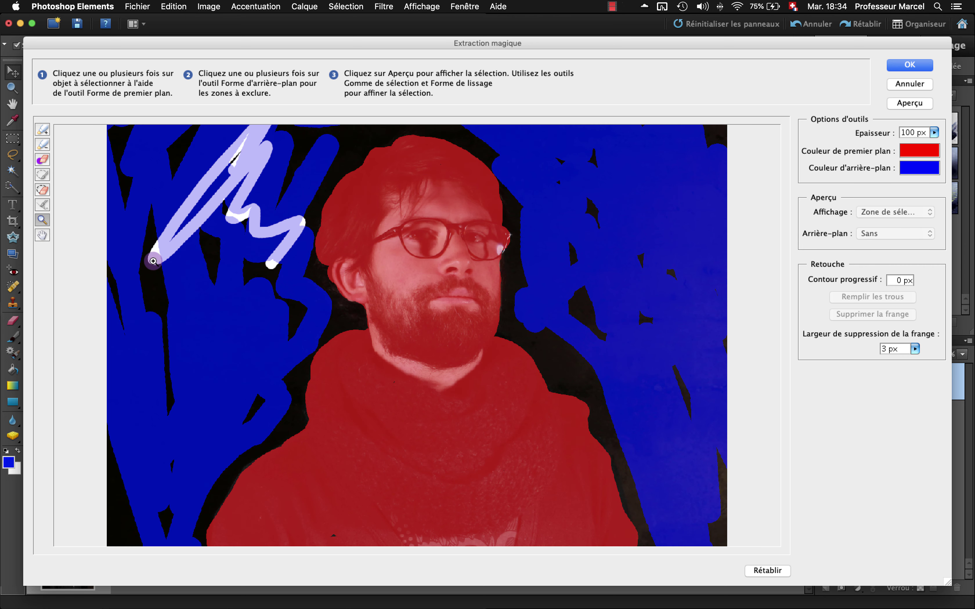
left_click(53, 136)
left_click(43, 146)
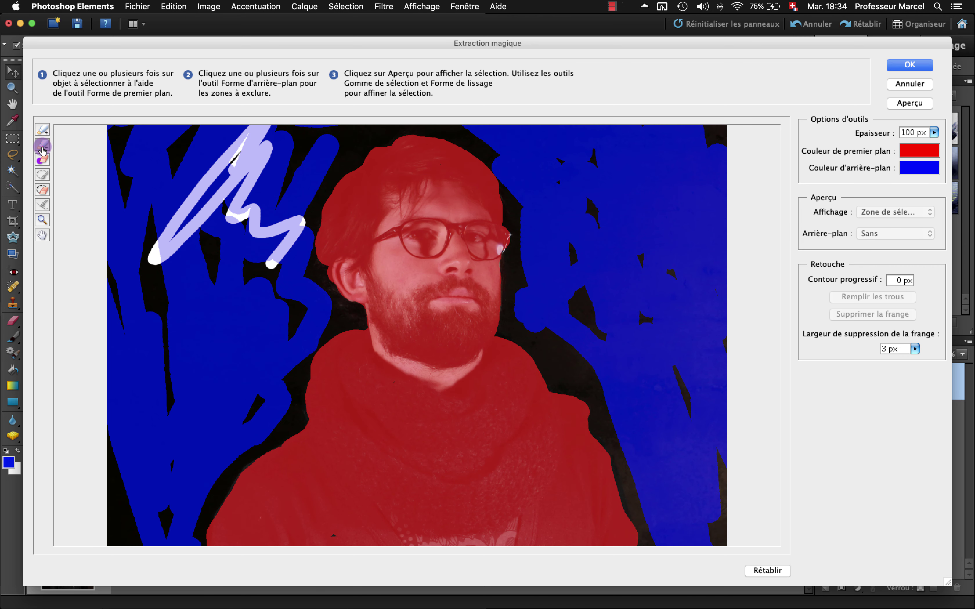
mouse_move(343, 317)
left_mouse_down()
mouse_move(303, 270)
mouse_move(326, 150)
mouse_move(448, 115)
mouse_move(502, 146)
mouse_move(528, 214)
left_mouse_up()
left_click(527, 214)
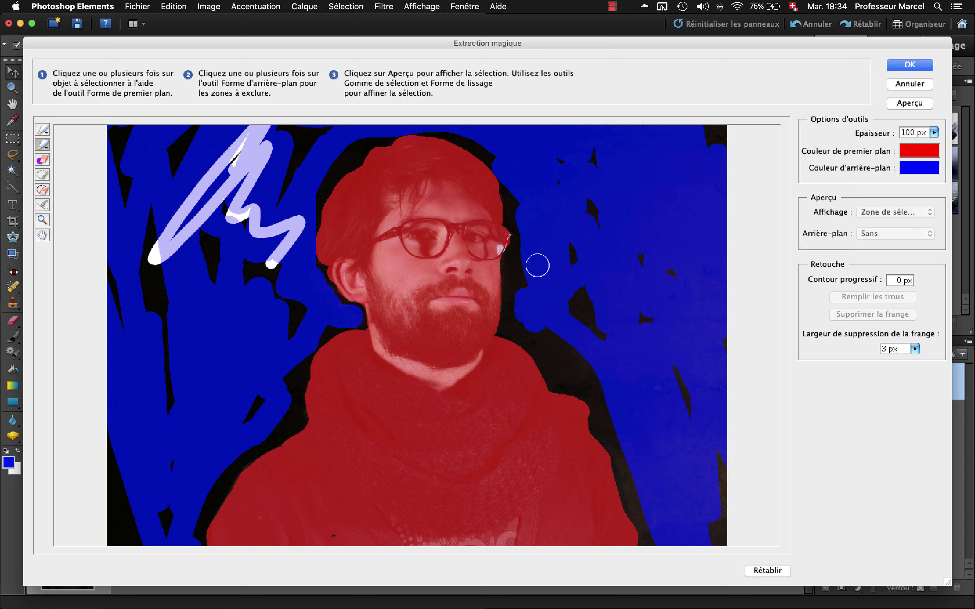
mouse_move(538, 266)
left_mouse_down()
mouse_move(522, 302)
mouse_move(525, 230)
mouse_move(554, 279)
mouse_move(584, 268)
mouse_move(581, 220)
mouse_move(603, 304)
mouse_move(571, 228)
left_mouse_up()
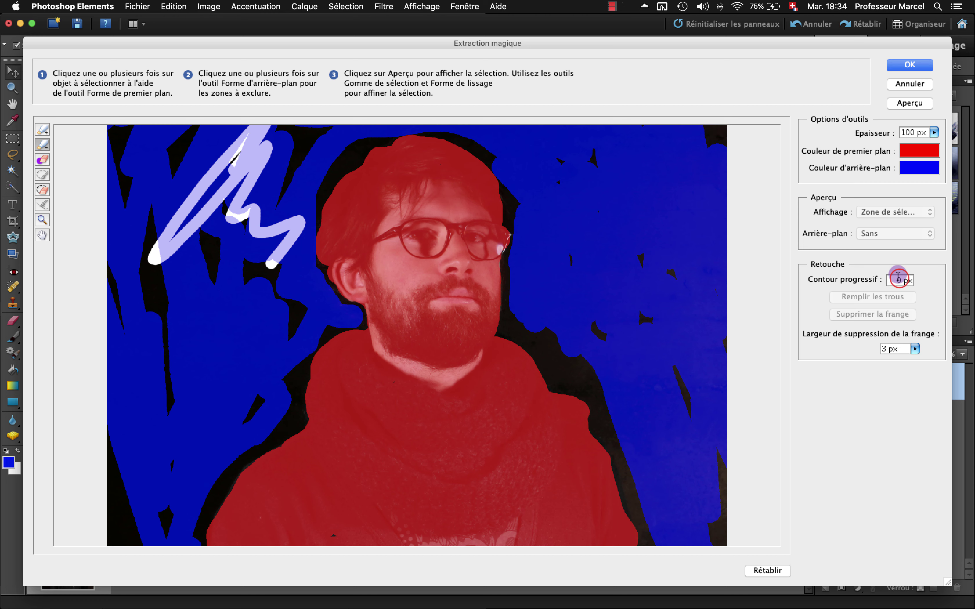
Step: Set the extraction's feather to 5 px and generate a preview of the cutout
left_click(899, 280)
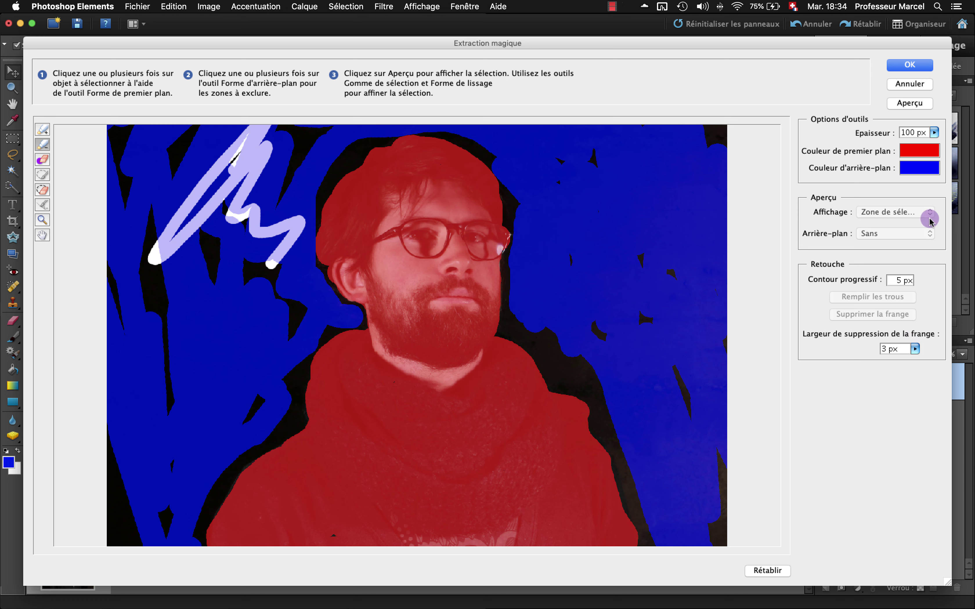
left_click(910, 102)
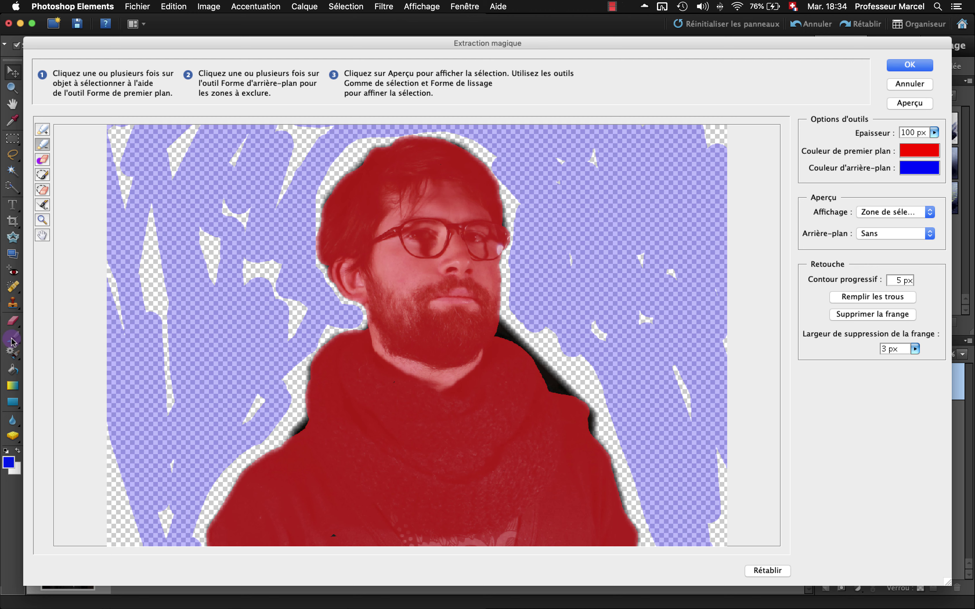
Step: Mark the leftover dark patches beside the man's neck and along both shoulders as background, and refresh the extraction preview
left_click(43, 143)
left_click(292, 421)
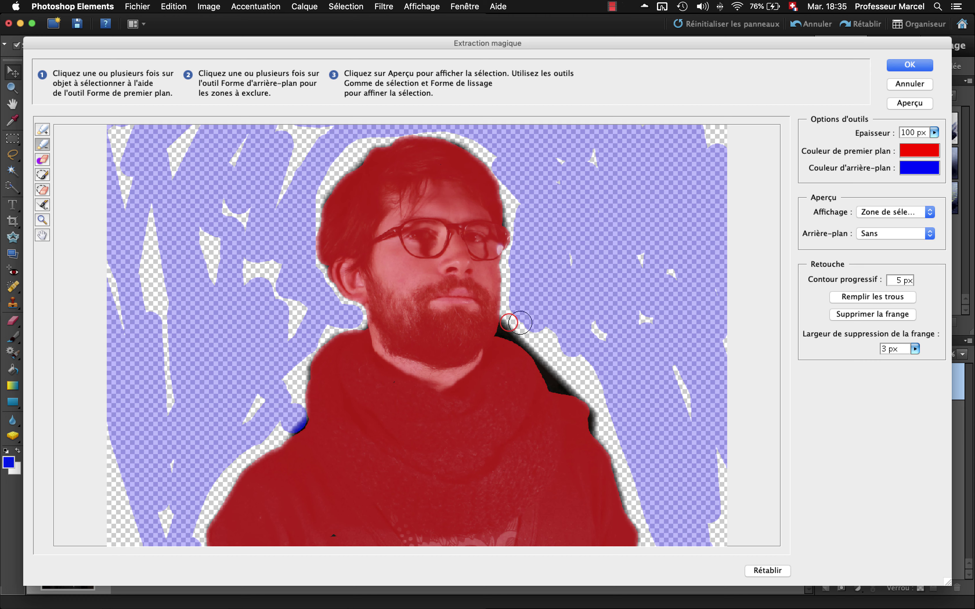
left_click_drag(506, 320, 570, 388)
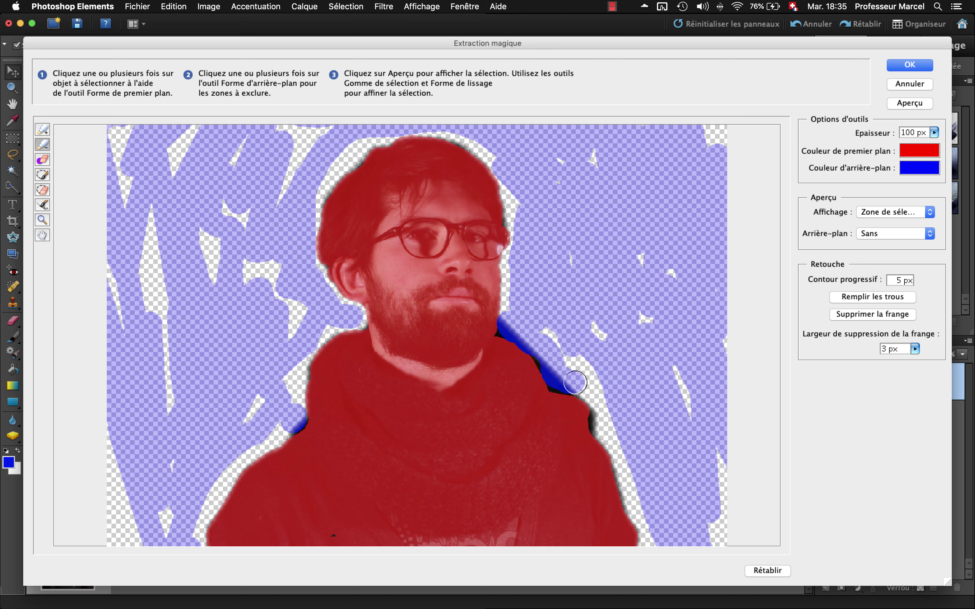
left_click(601, 425)
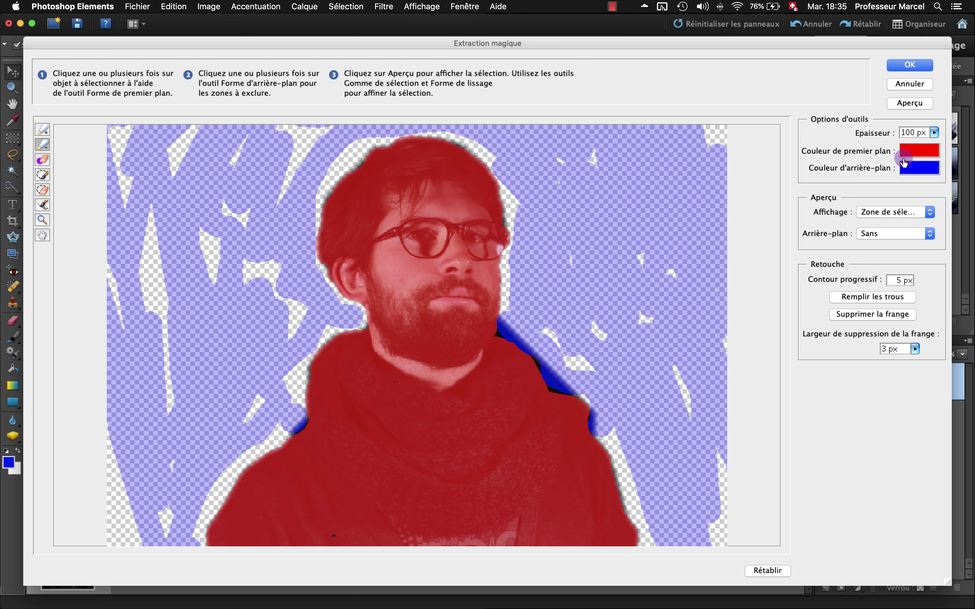
left_click(910, 103)
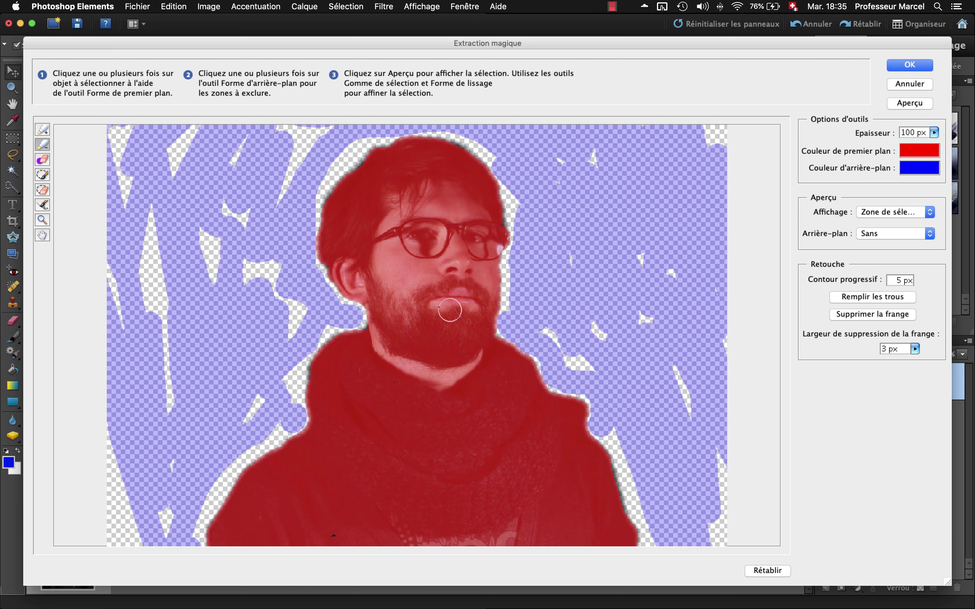
Step: Check the previewed edge around the man's face, apply the extraction, and deselect the cutout layer
left_click(42, 220)
left_click(385, 221)
left_click(386, 222)
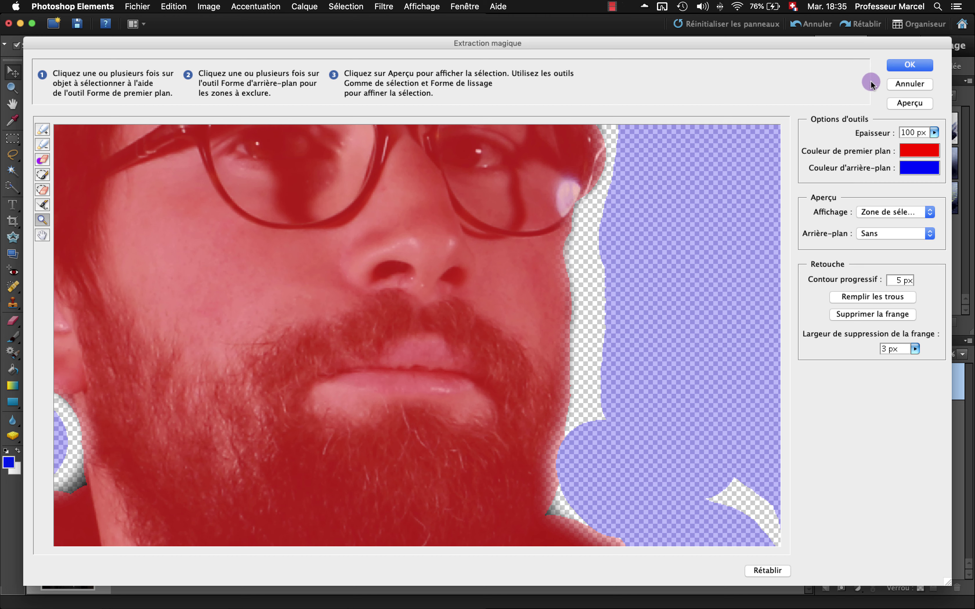
left_click(904, 65)
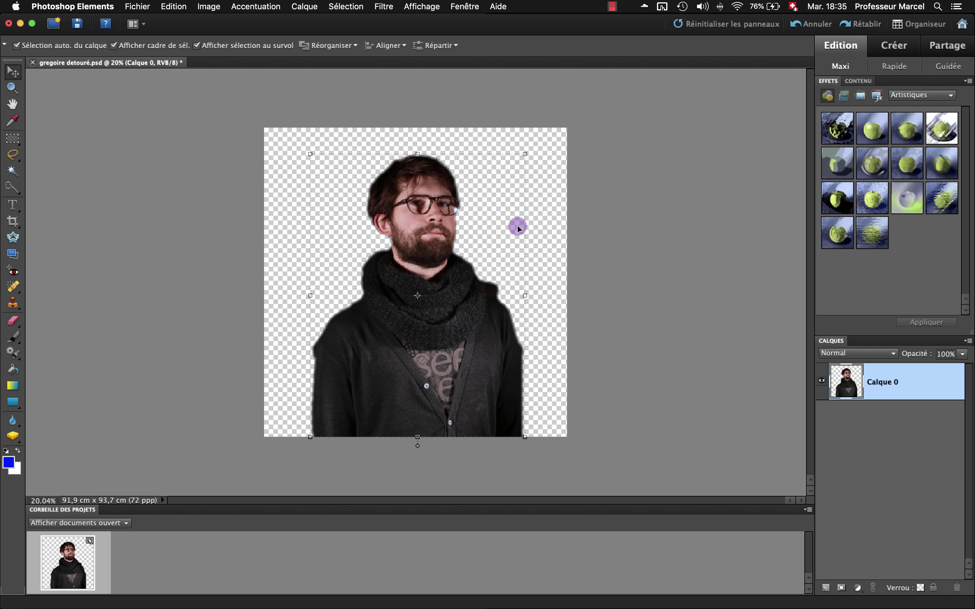
left_click(220, 155)
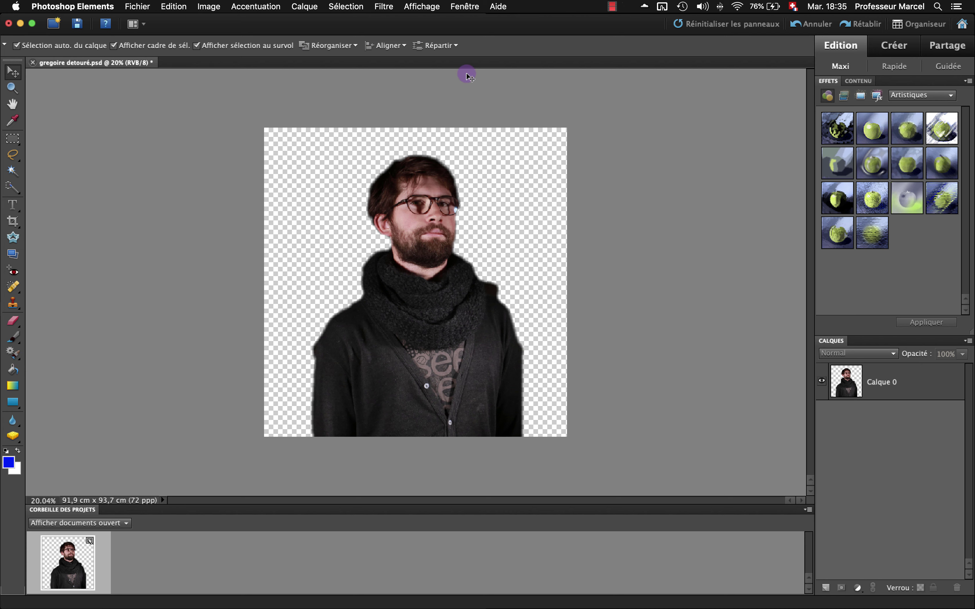
Step: Display the Navigator for the cutout image
left_click(463, 6)
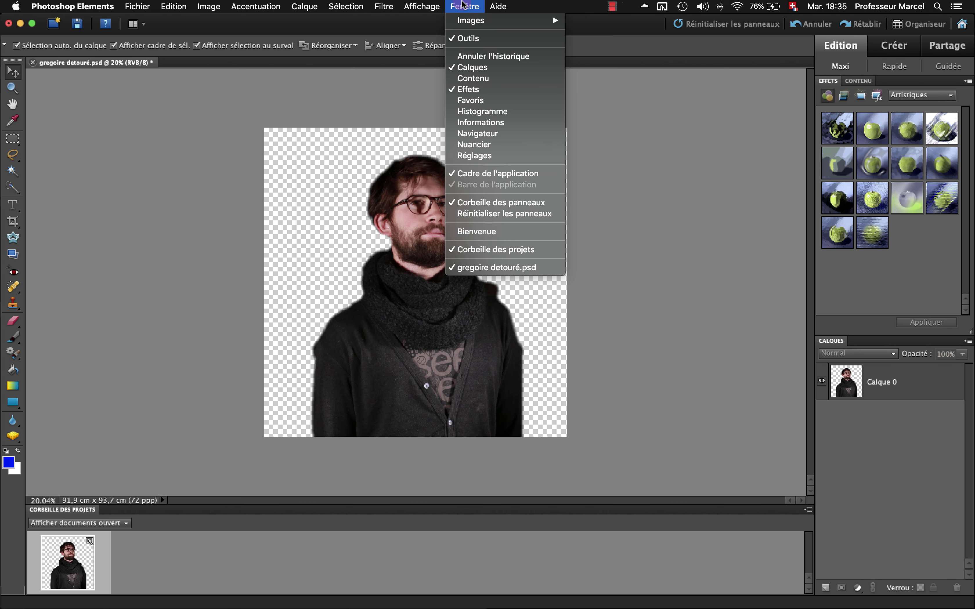
left_click(477, 133)
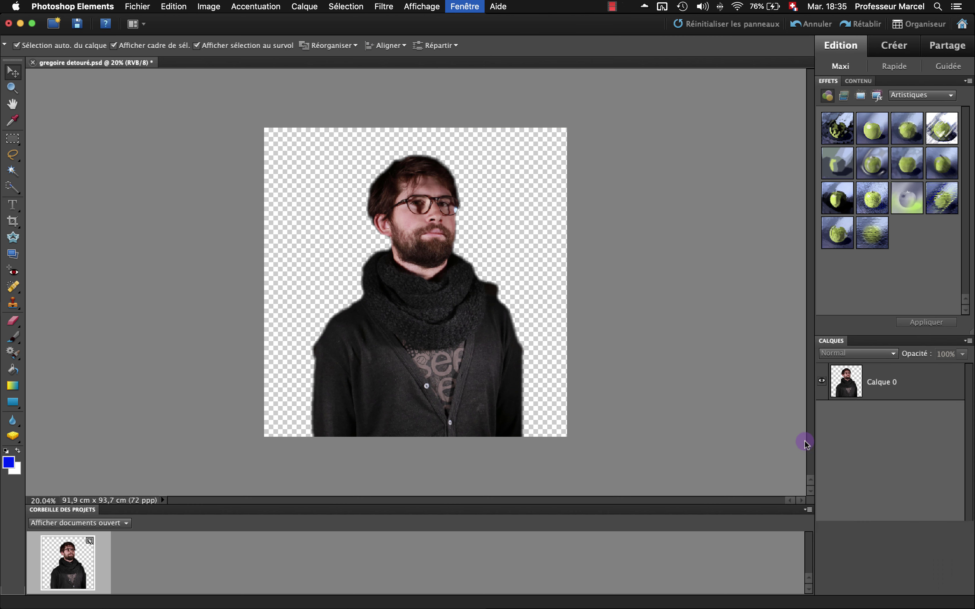
left_click(910, 551)
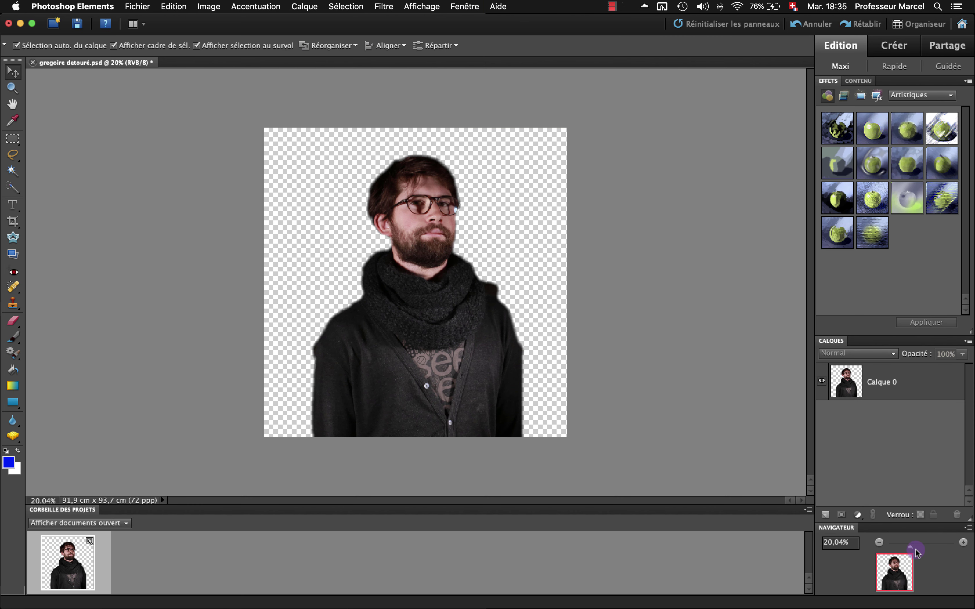
Step: Examine the feathered cutout edges up close around the man's ear, hair, glasses, beard and scarf
left_click_drag(921, 550, 909, 548)
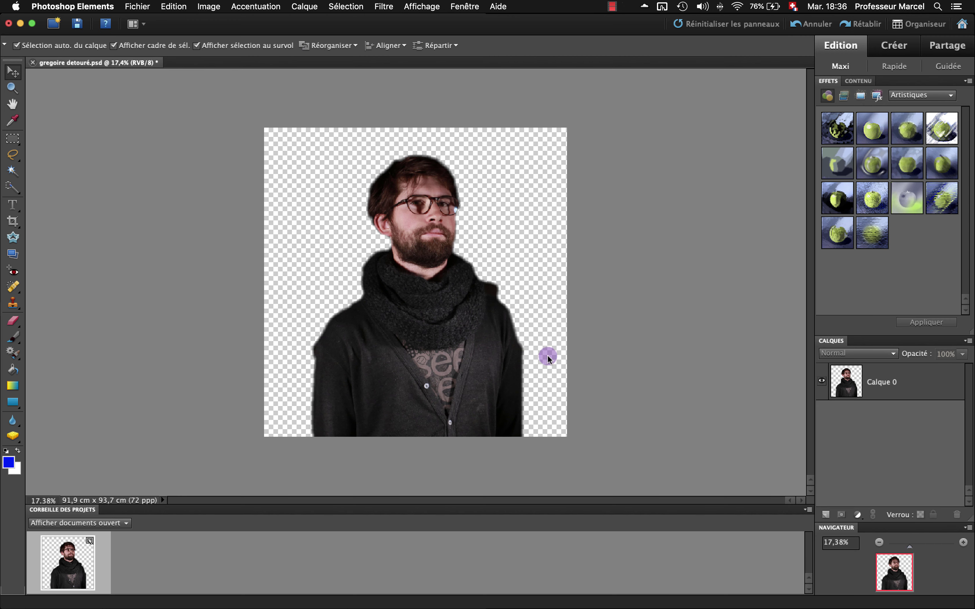
scroll(526, 325, "up", 10)
left_click_drag(284, 196, 498, 424)
left_click_drag(465, 194, 449, 346)
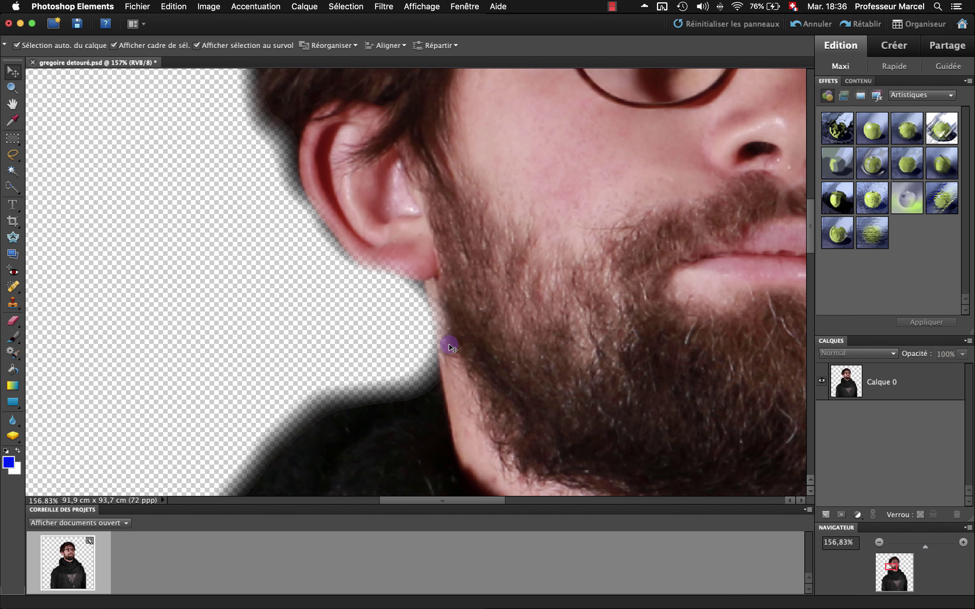
left_click_drag(469, 222, 468, 475)
left_click_drag(496, 161, 367, 328)
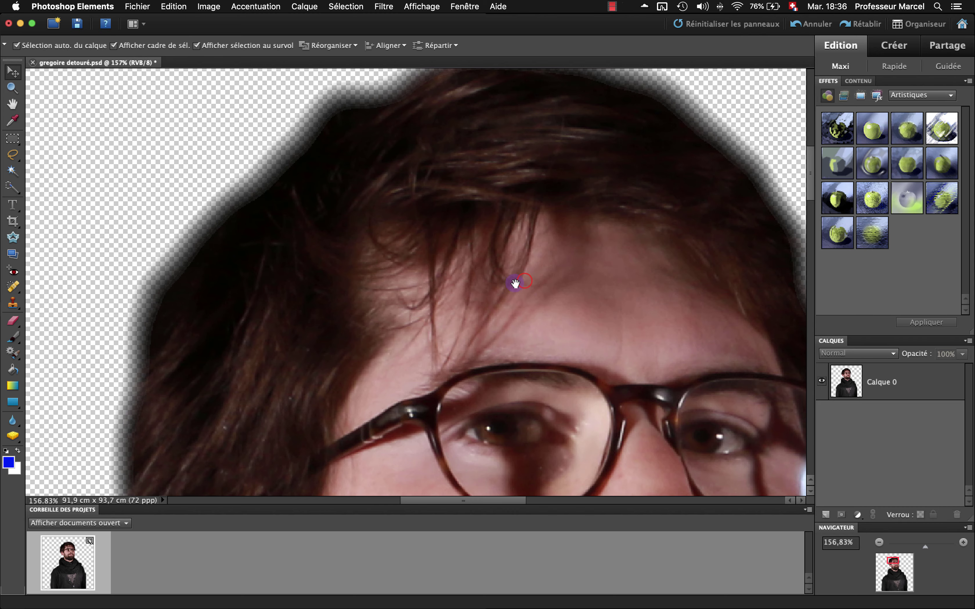
left_click_drag(516, 283, 354, 387)
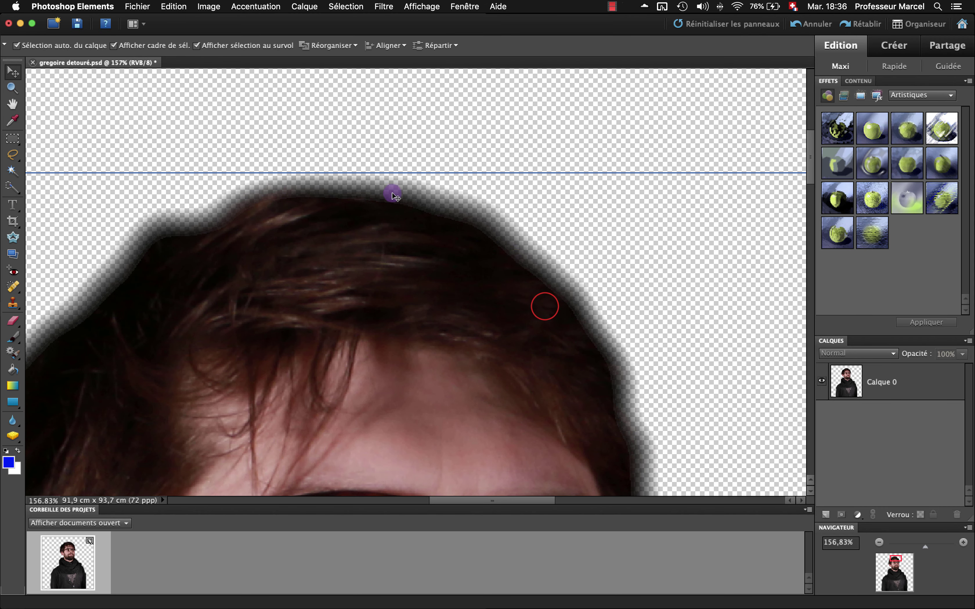
left_click_drag(544, 305, 453, 108)
left_click_drag(570, 380, 538, 183)
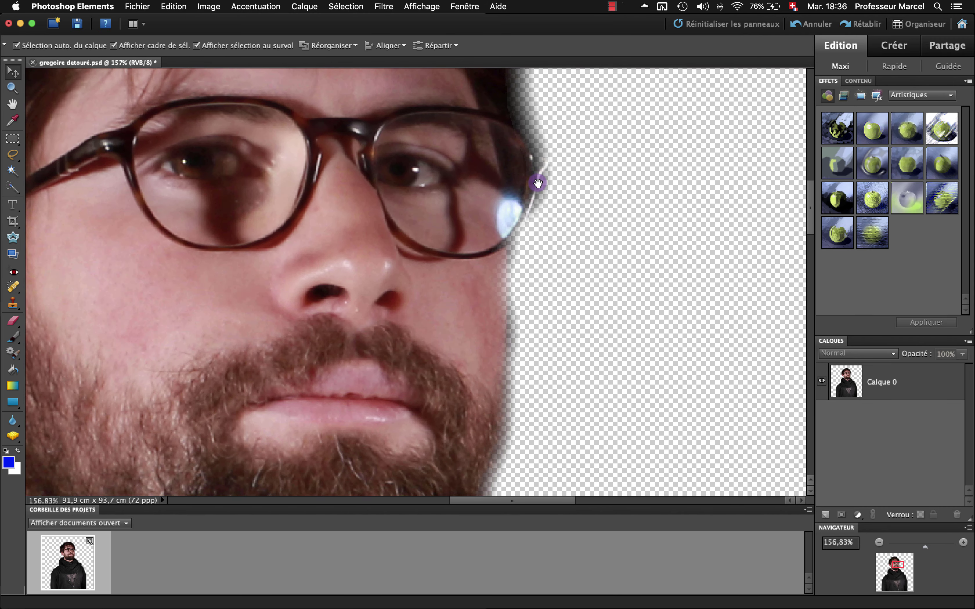
left_click(519, 364)
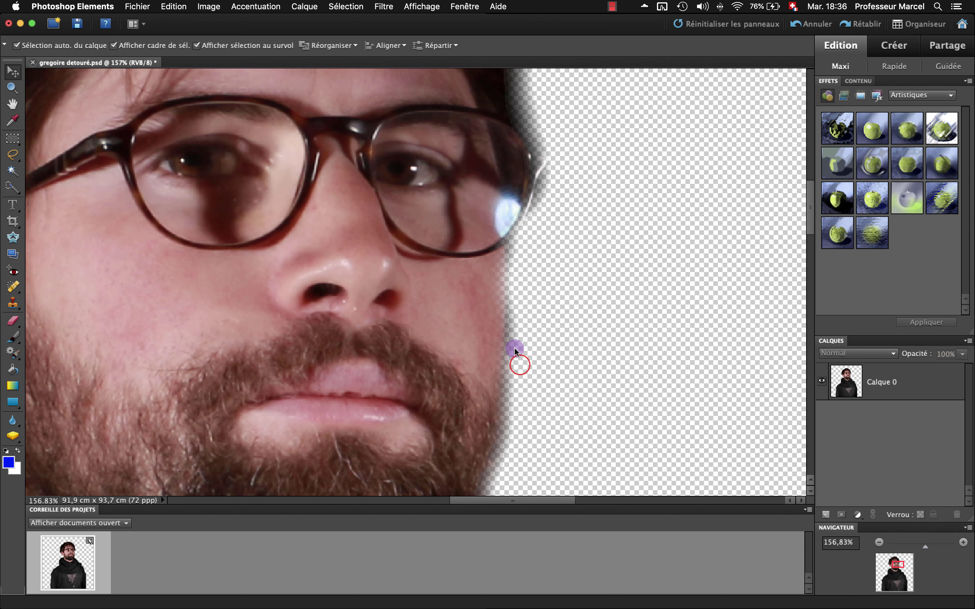
left_click_drag(515, 350, 525, 211)
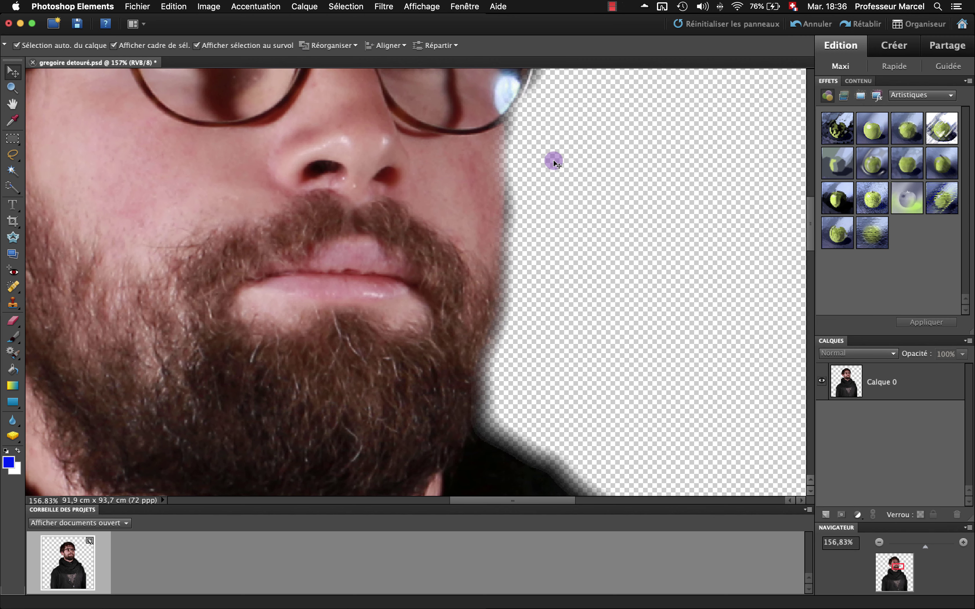
left_click_drag(550, 387, 588, 171)
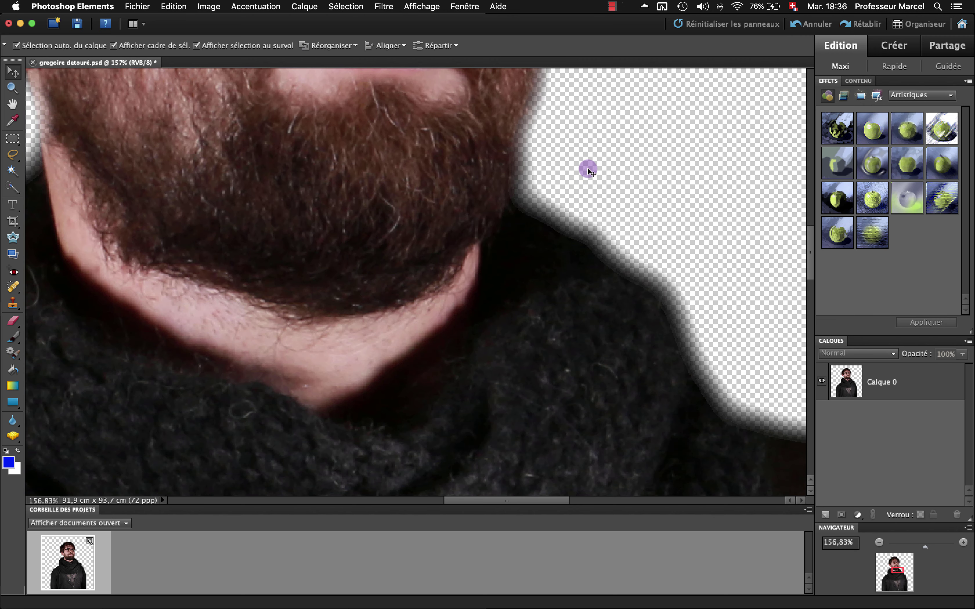
left_click(620, 333)
left_click(919, 549)
left_click_drag(912, 549, 920, 550)
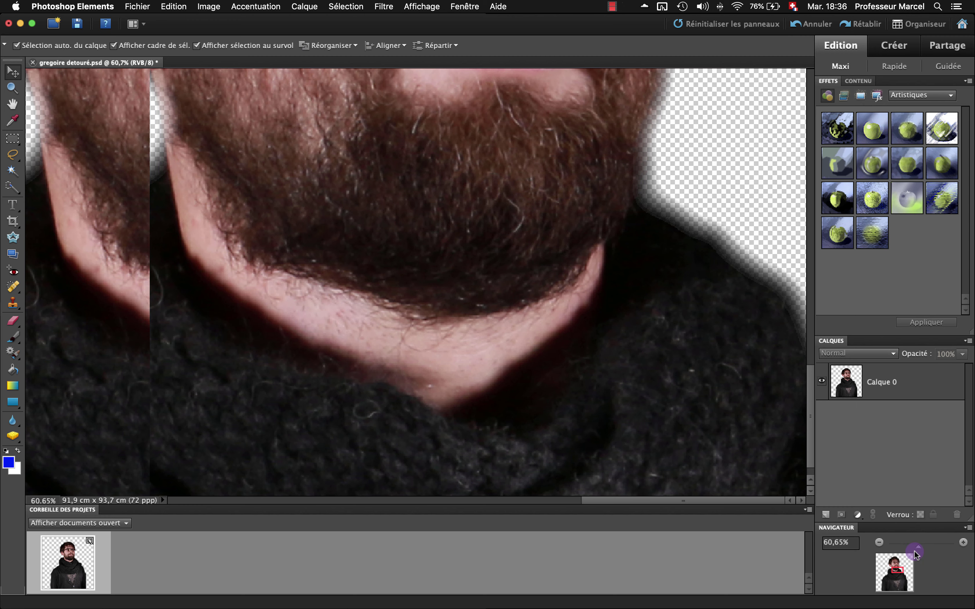
left_click_drag(916, 552, 913, 551)
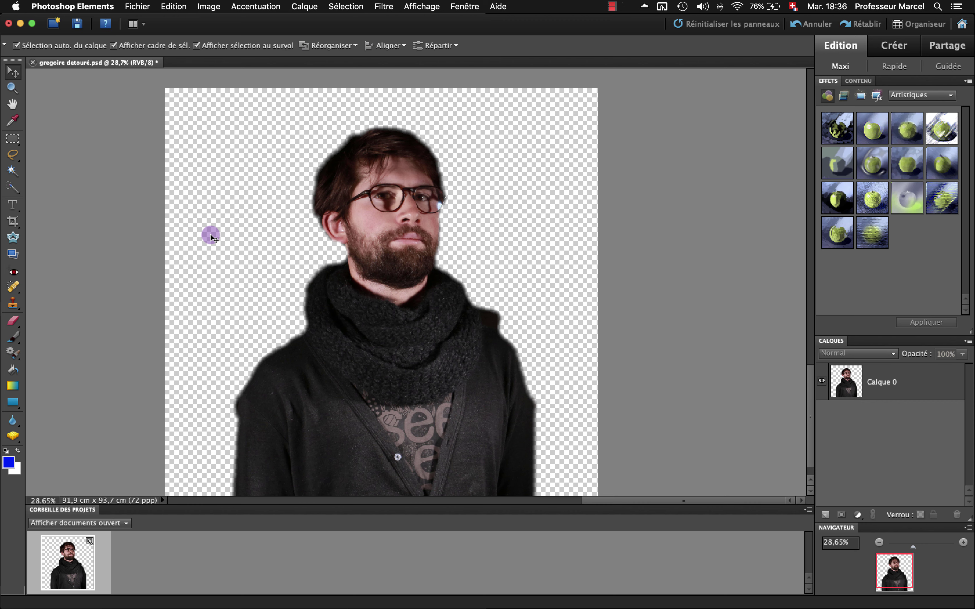
Step: Save the cutout document and switch to Finder
key("super+s")
key("super+Tab")
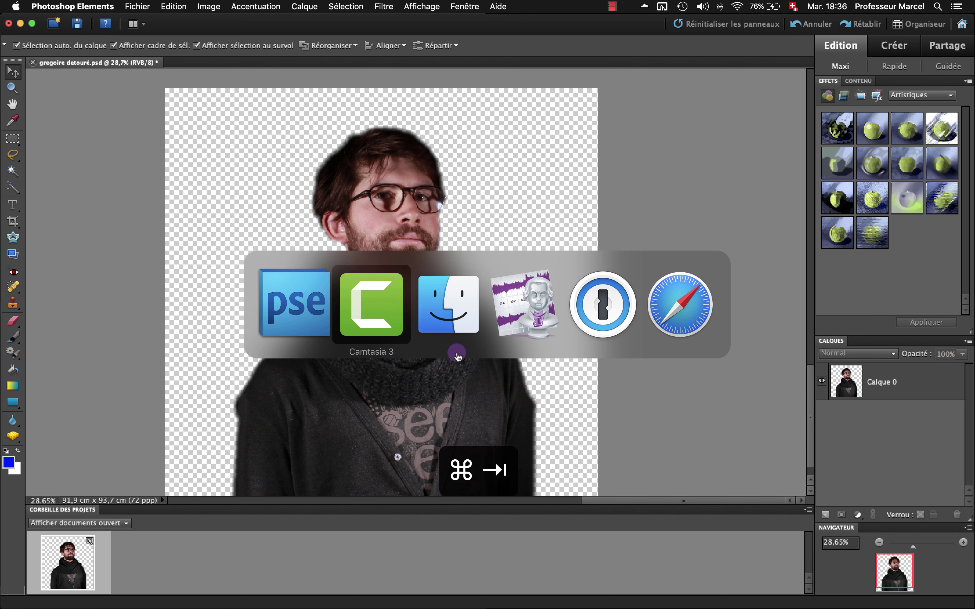
left_click(297, 308)
key("super+Tab")
key("super+Tab")
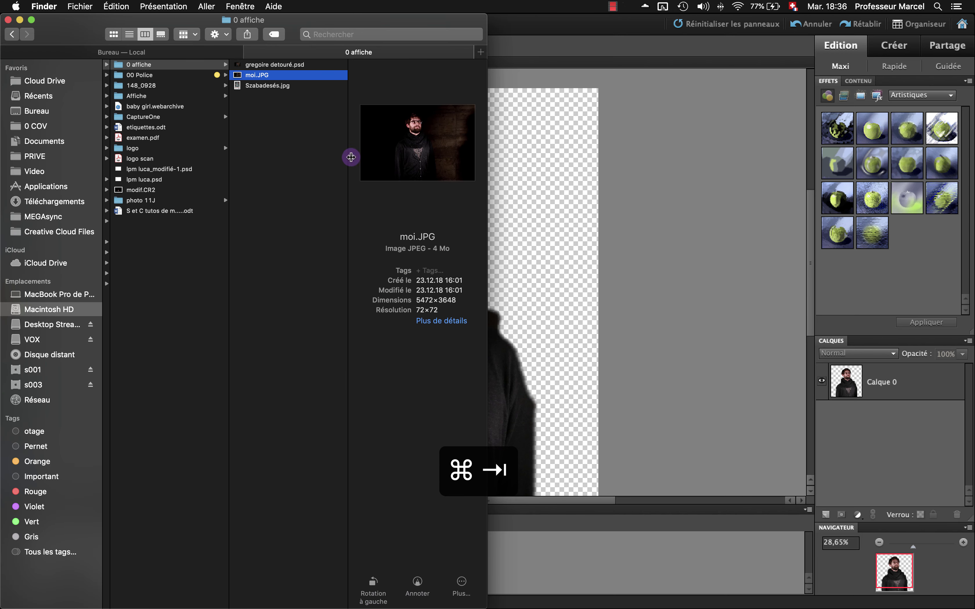
Step: Open Szabadesés.jpg from the 0 affiche folder with Adobe Photoshop Elements
left_click(280, 87)
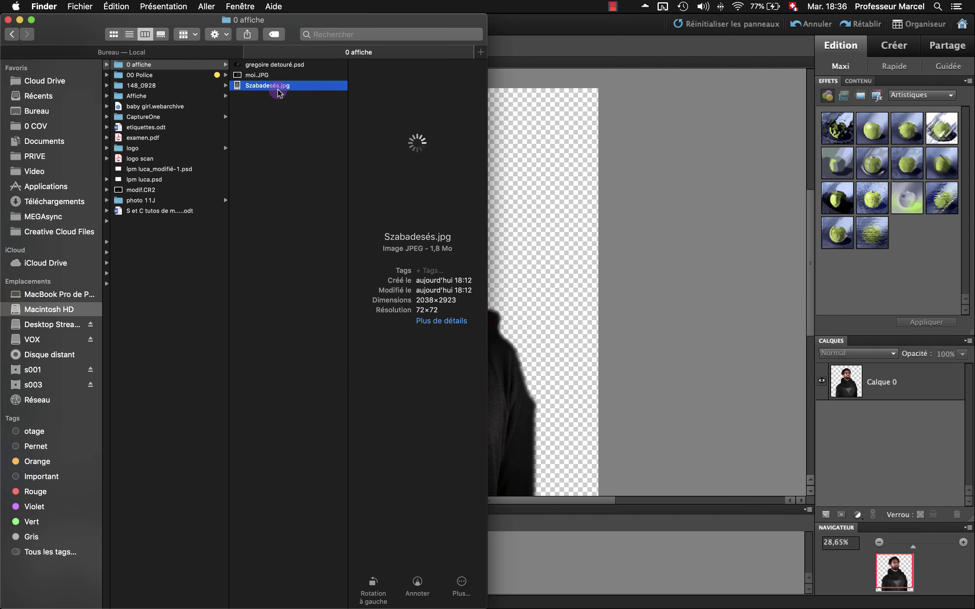
right_click(278, 89)
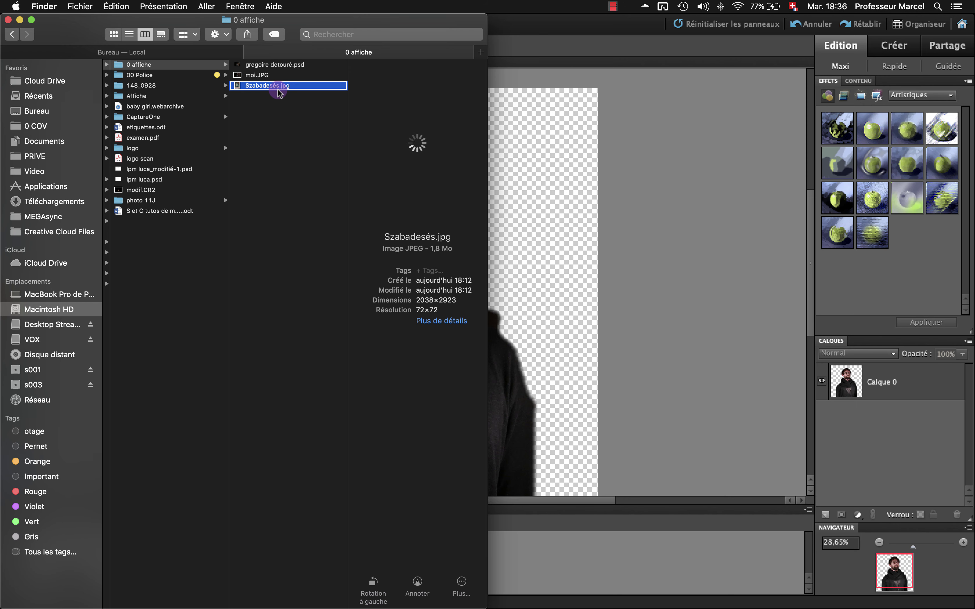
right_click(278, 89)
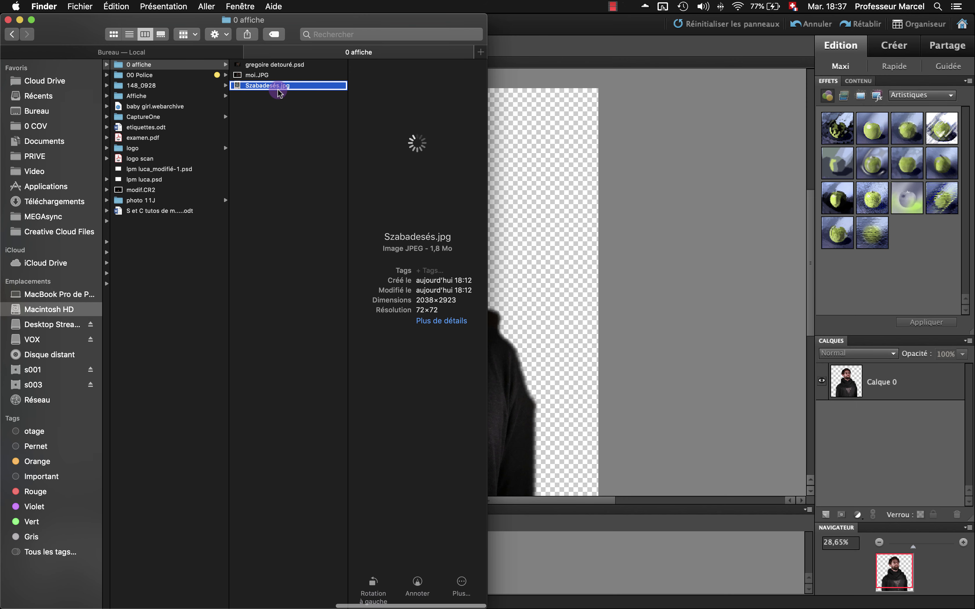
right_click(278, 85)
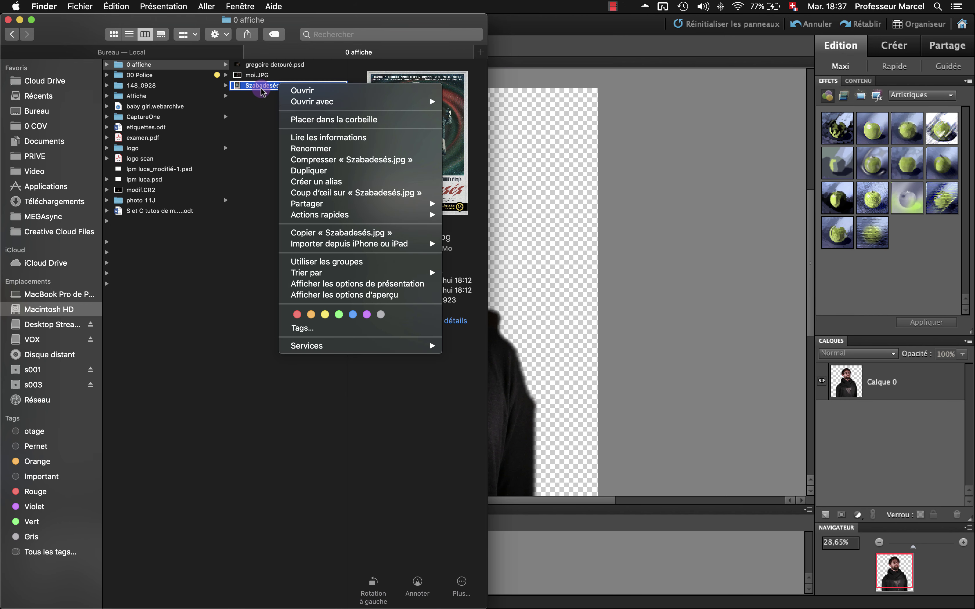
mouse_move(395, 105)
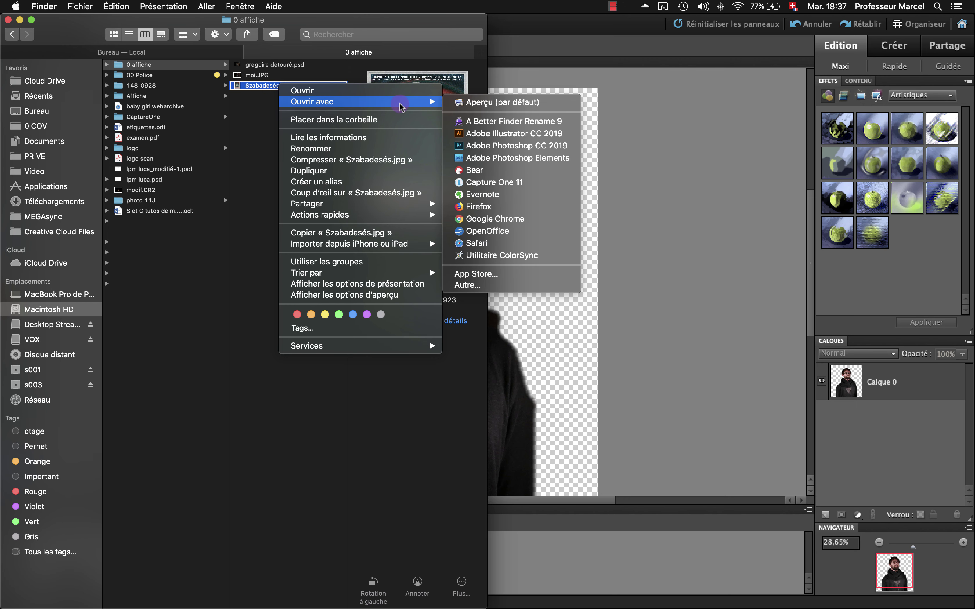
left_click(476, 154)
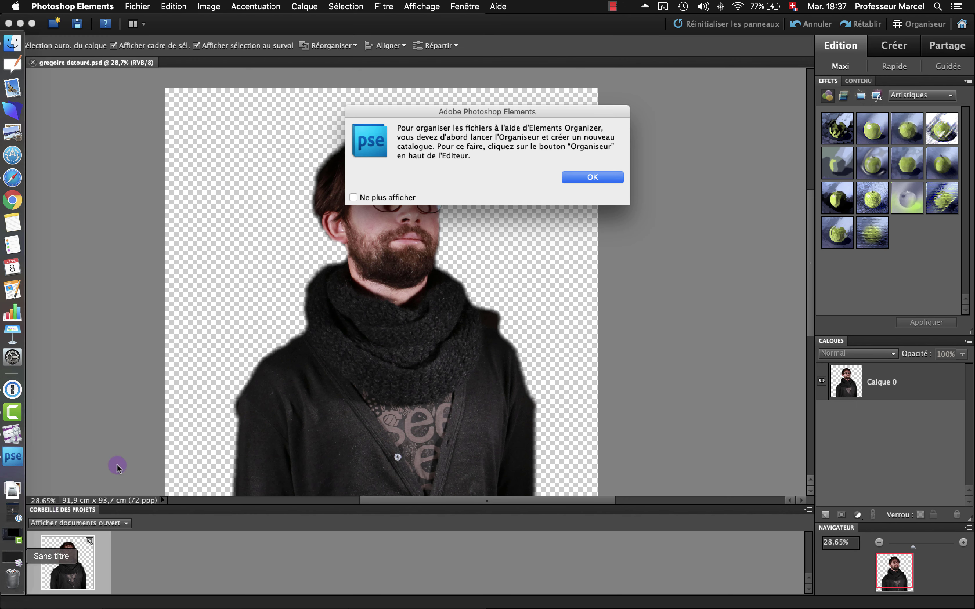
Step: Start saving the Szabadesés poster under a new name and choose the 0 affiche folder as the destination
left_click(588, 176)
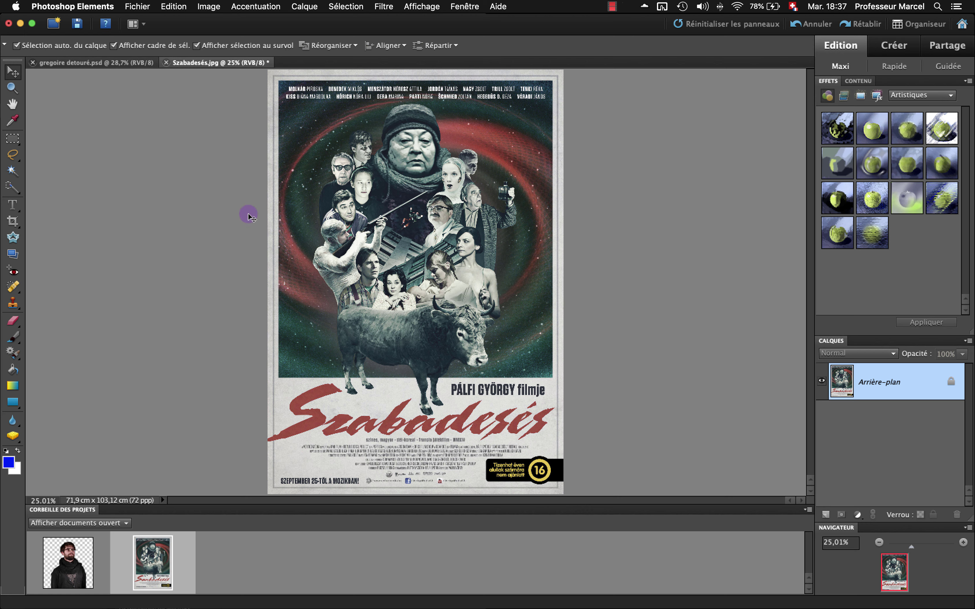
left_click(131, 9)
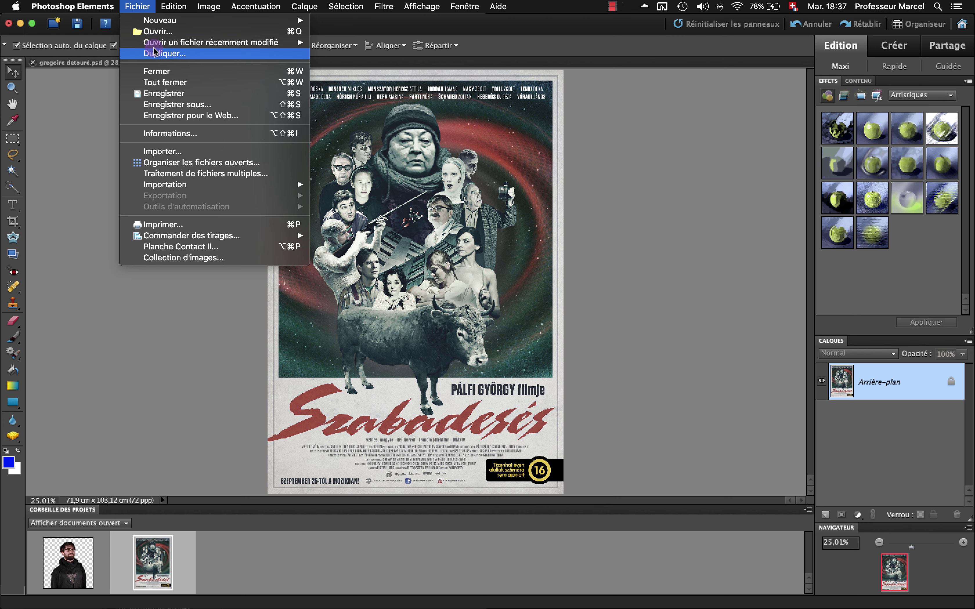
mouse_move(177, 45)
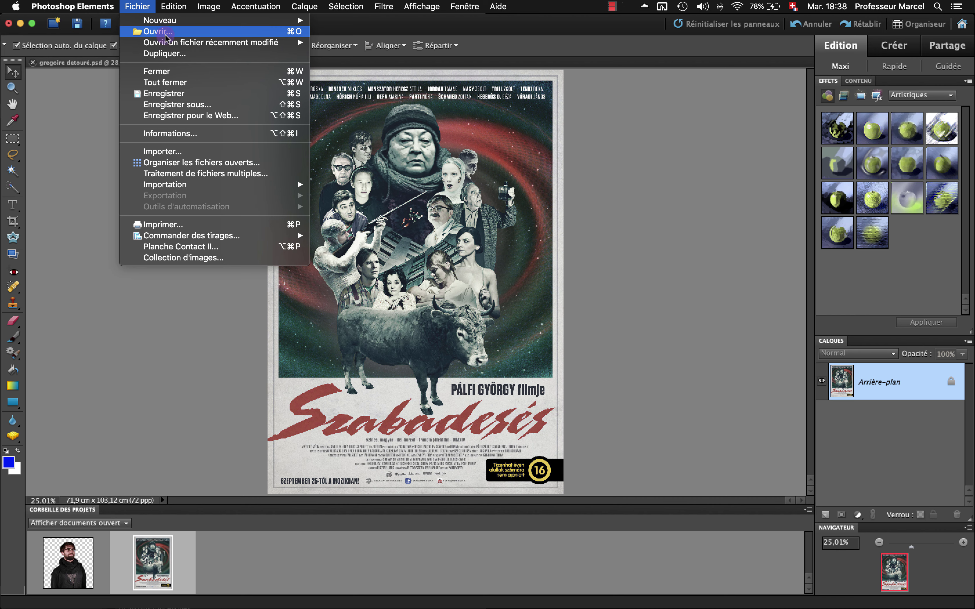
left_click(178, 104)
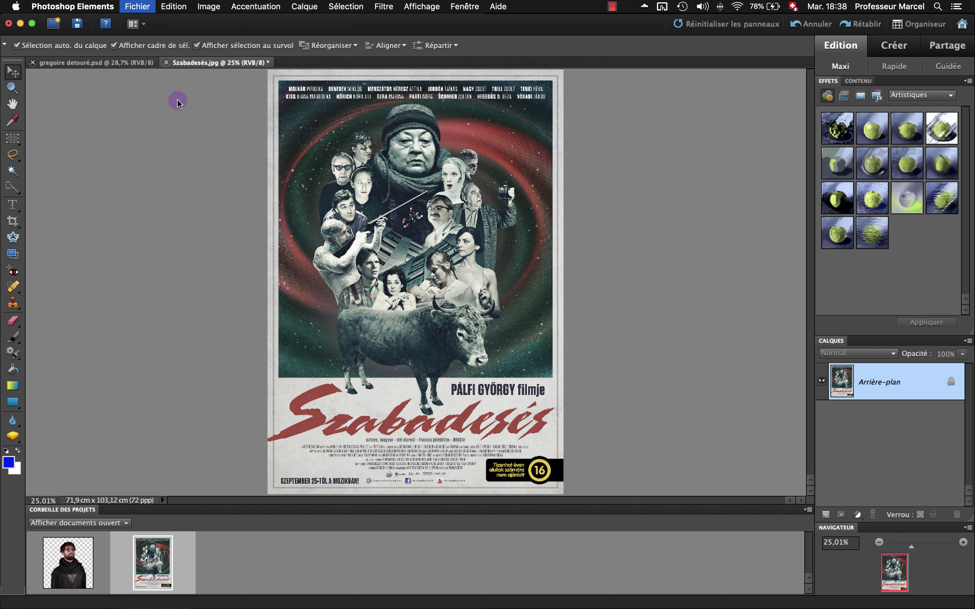
left_click(584, 179)
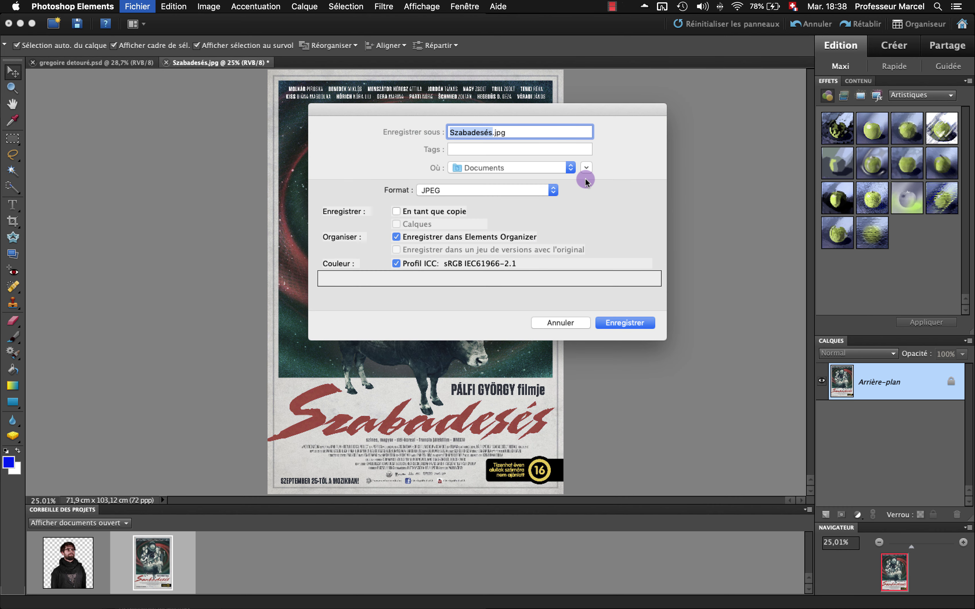
left_click(542, 169)
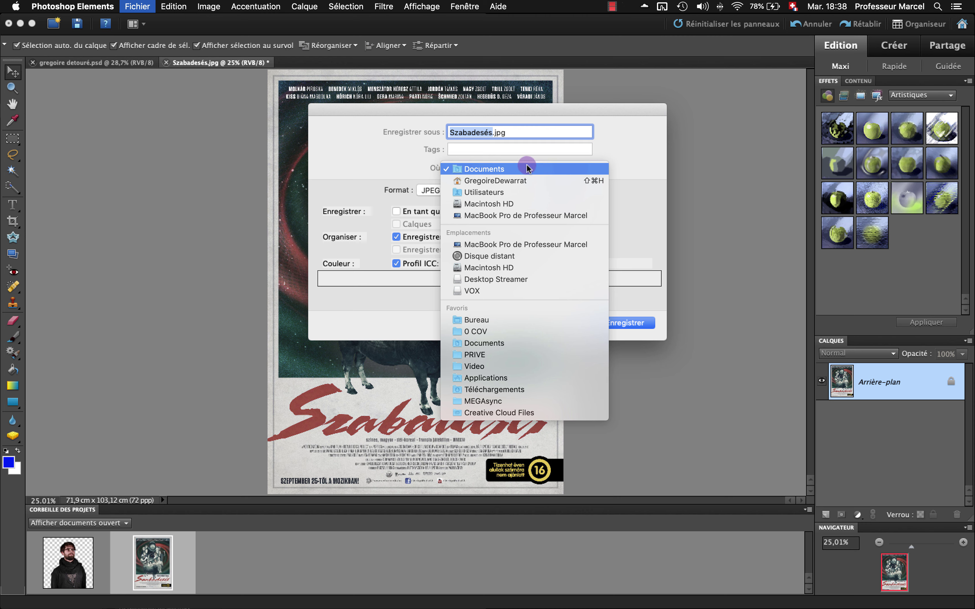
left_click(514, 127)
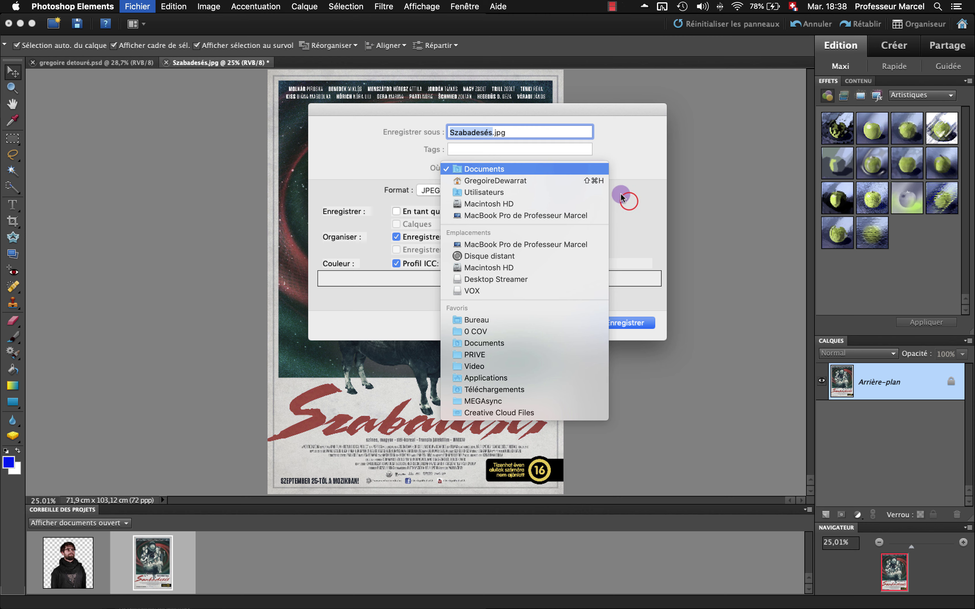
left_click(629, 203)
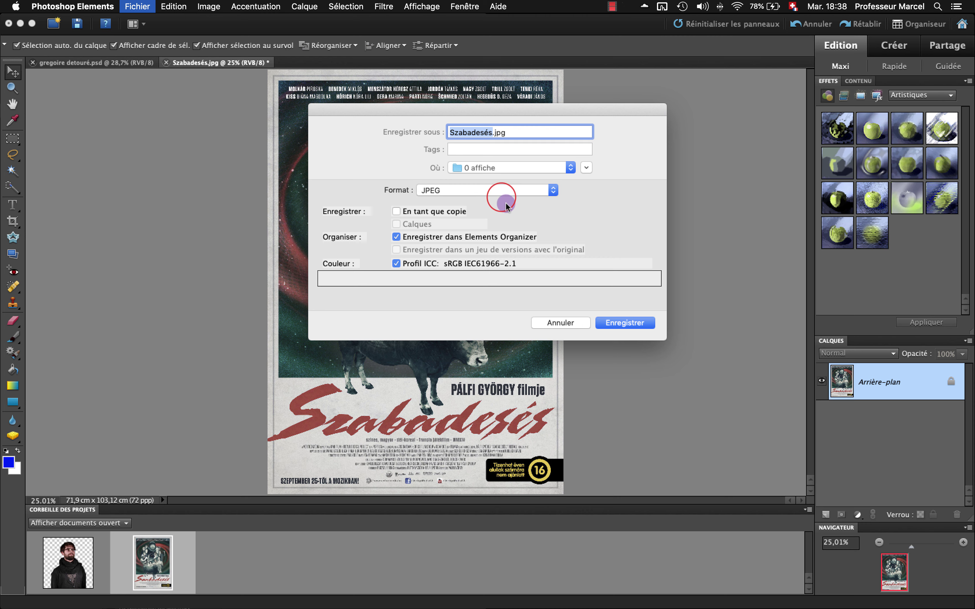
Step: Set the format to Photoshop and save the poster as Affiche Gregoire modifié.psd
left_click(502, 199)
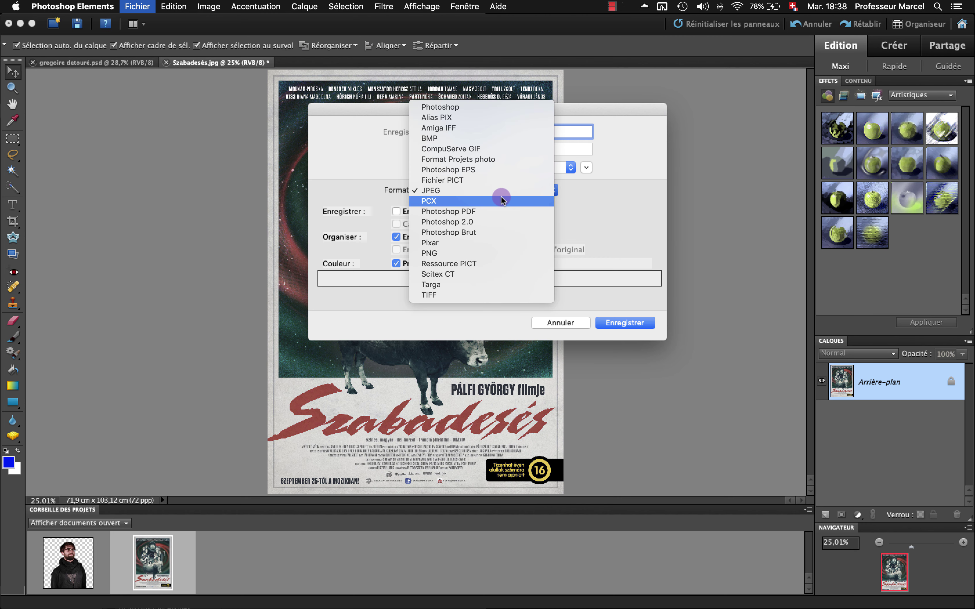
left_click(473, 108)
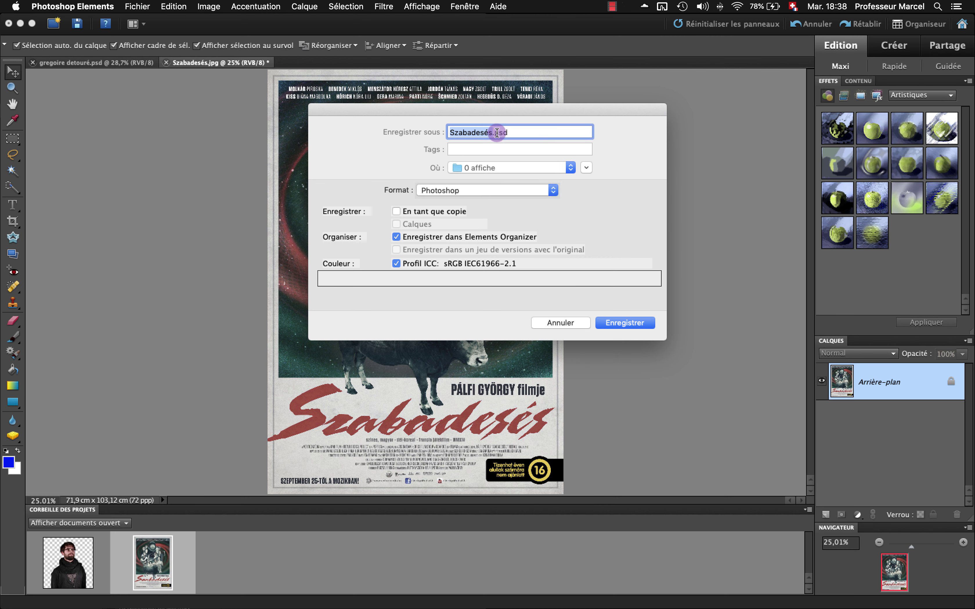
left_click(490, 133)
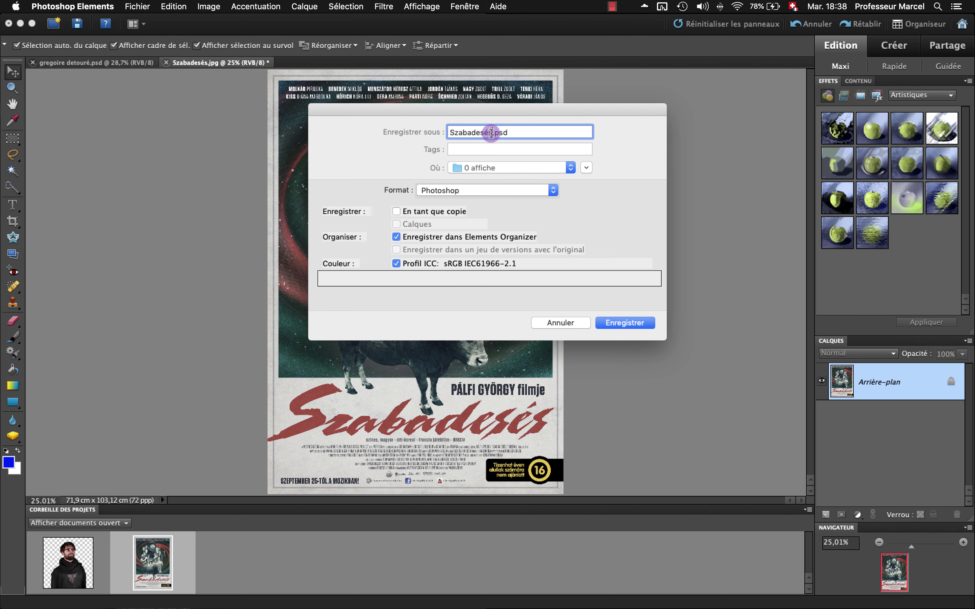
left_click_drag(489, 133, 422, 143)
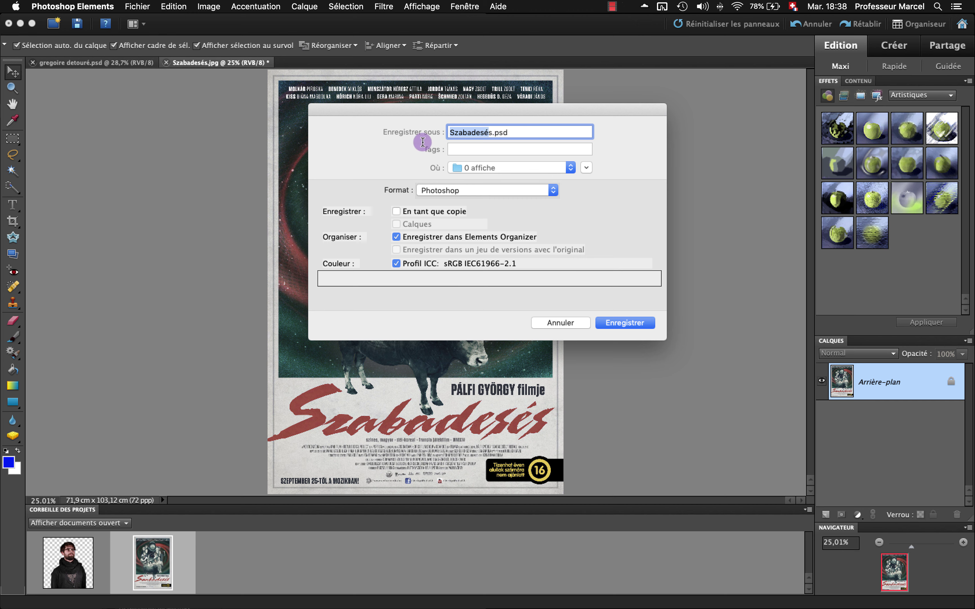
key("BackSpace")
key("Delete")
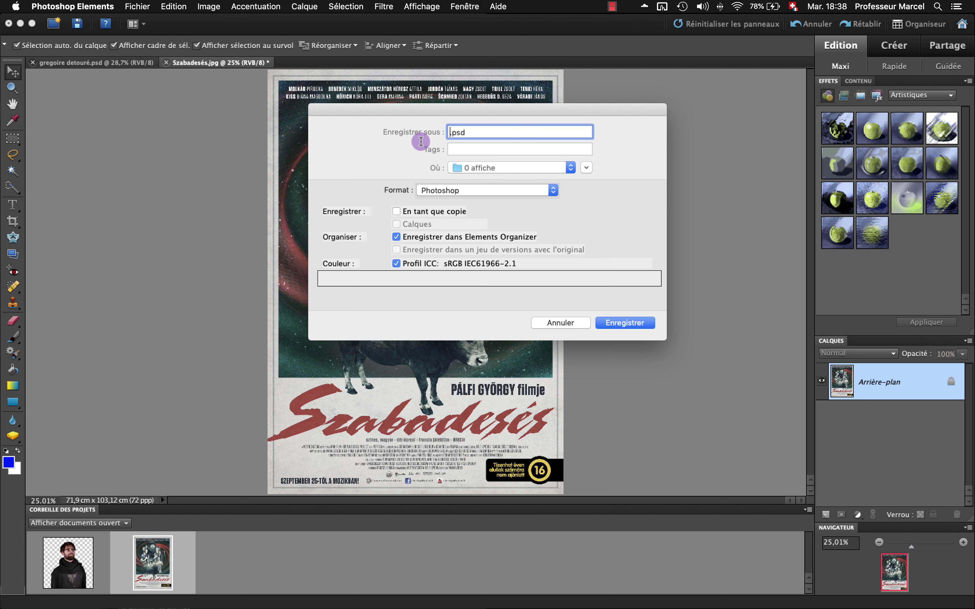
type("Affiche Gregoire modi")
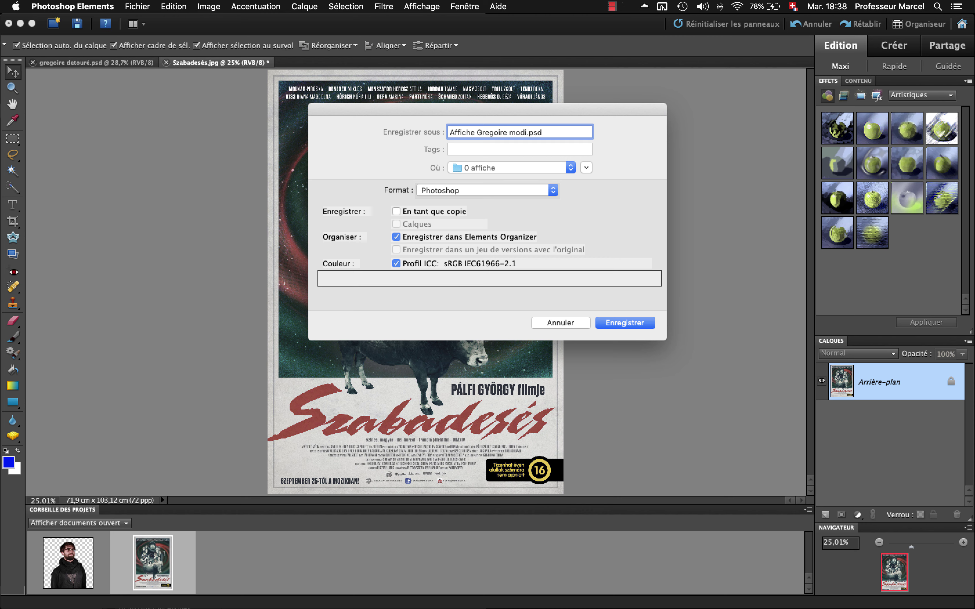
type("fié")
key("Escape")
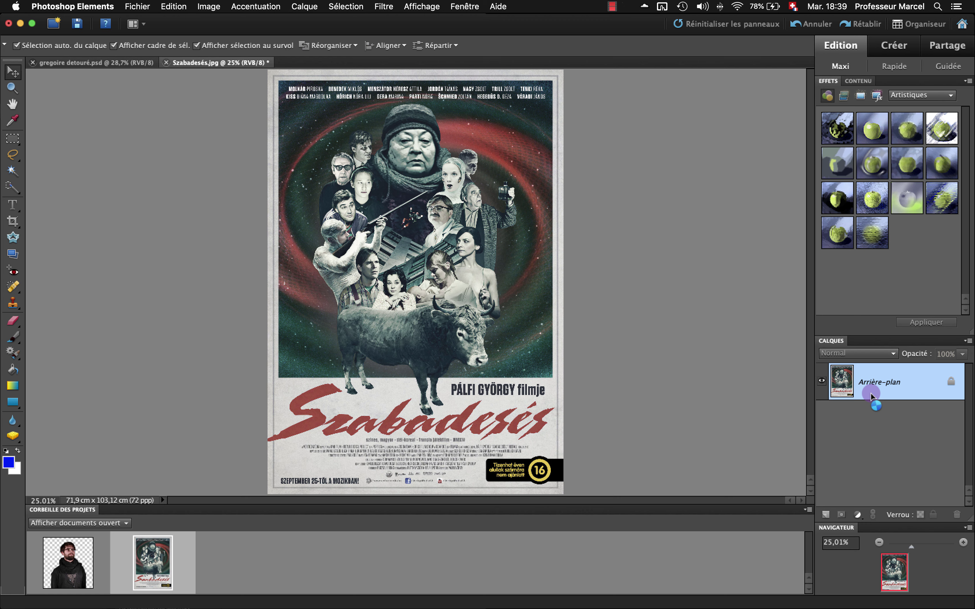
Step: Duplicate the poster's background layer as a new layer named affiche
left_click_drag(870, 393, 392, 251)
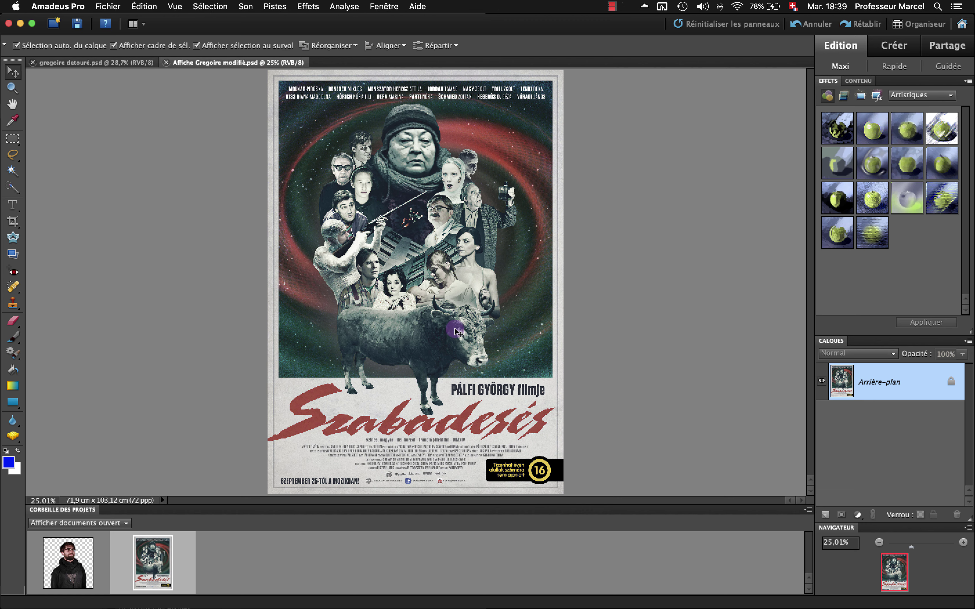
left_click(462, 328)
right_click(889, 389)
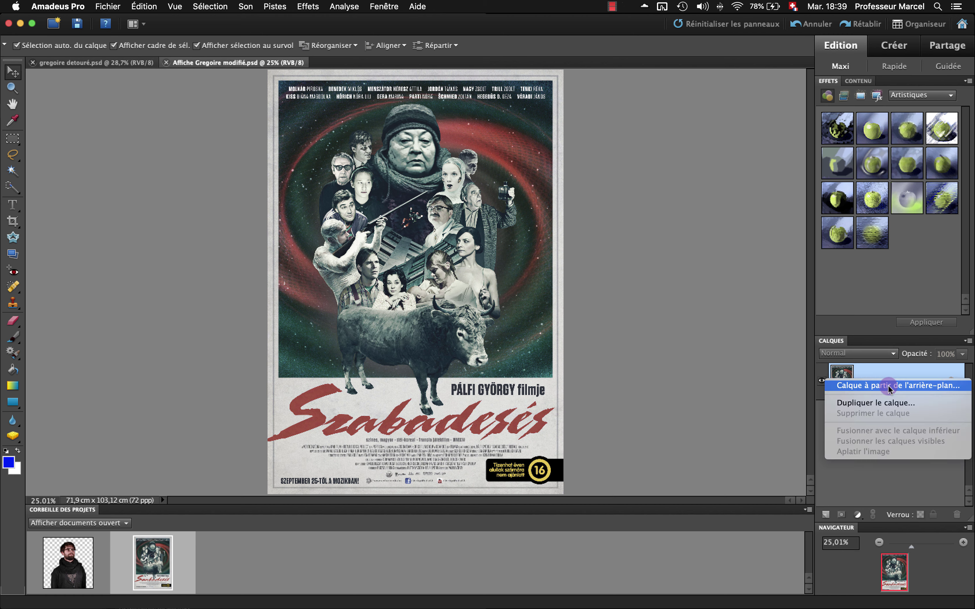
left_click(887, 397)
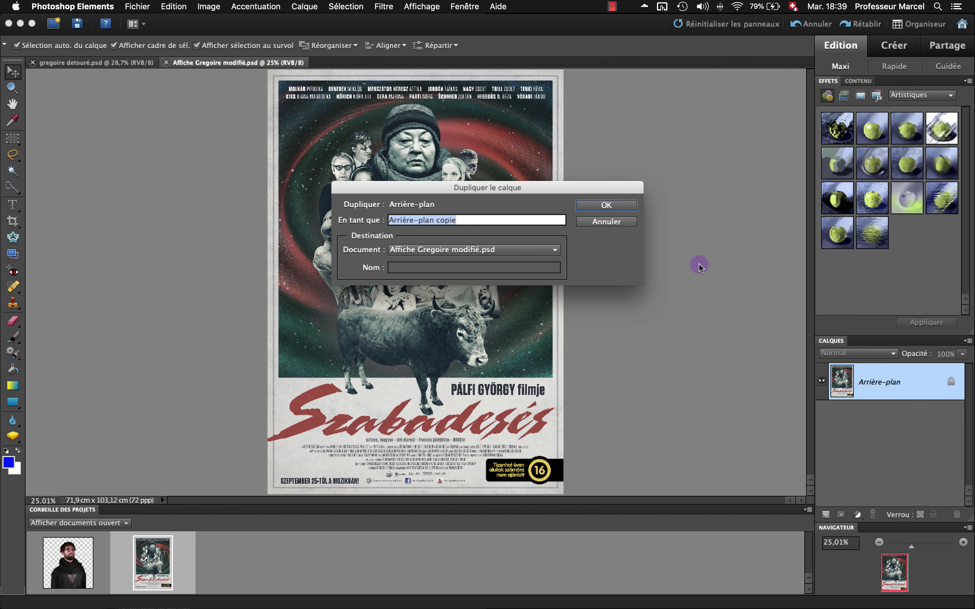
type("affiche")
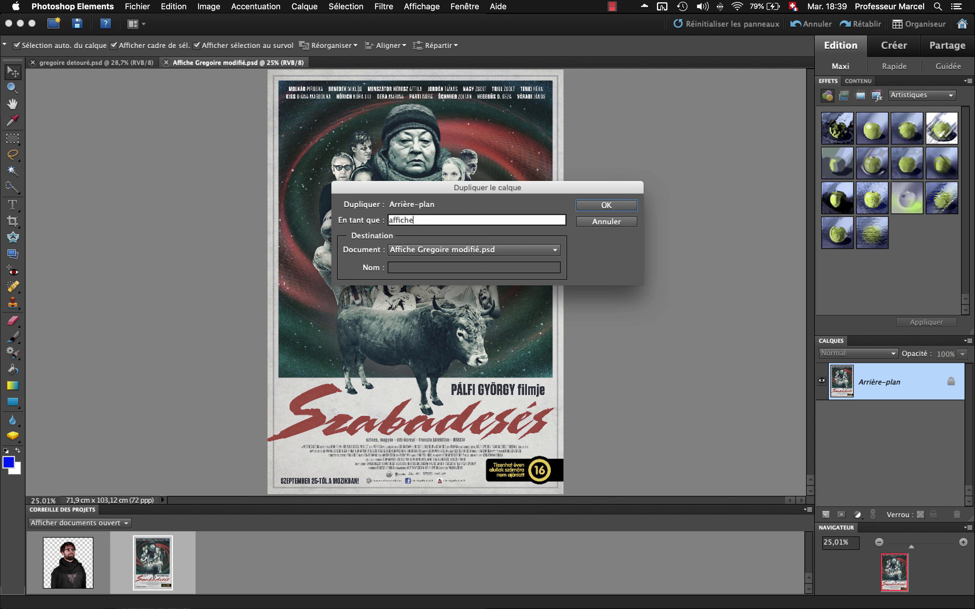
key("Return")
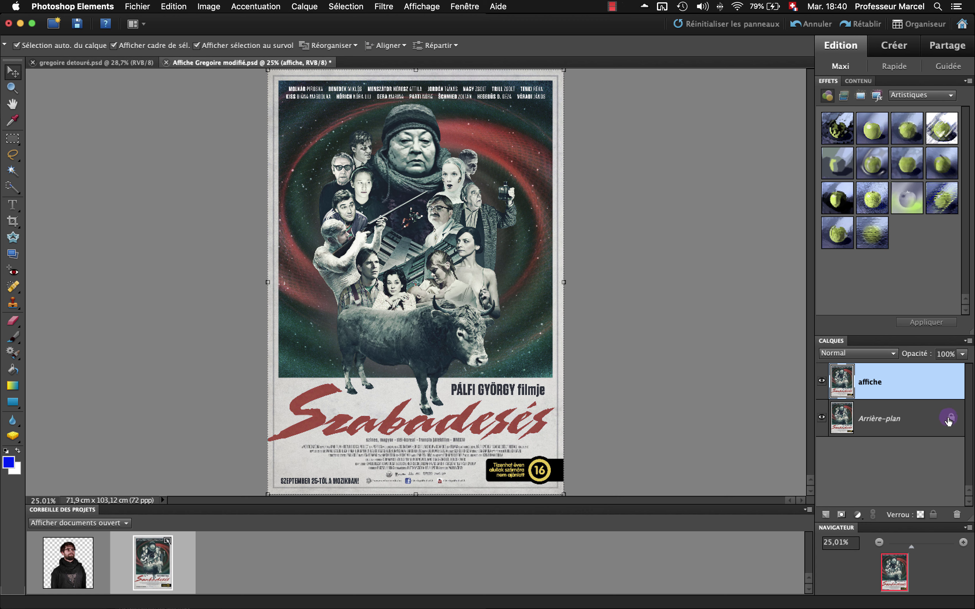
Step: In the gregoire detouré.psd cutout document, marquee-select a rectangle around the man on layer Calque 0 and copy it
left_click(69, 573)
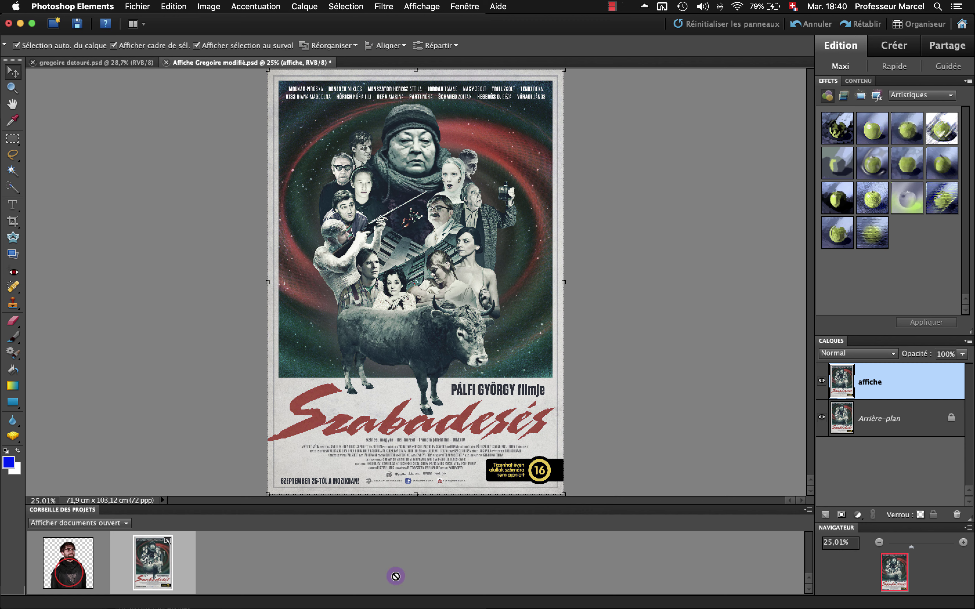
left_click_drag(396, 577, 72, 576)
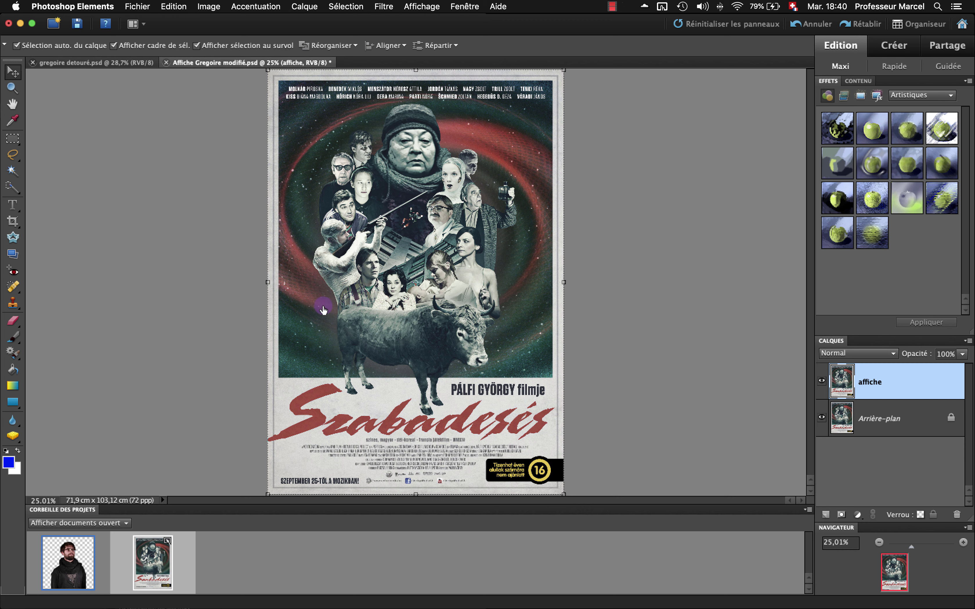
left_click(91, 558)
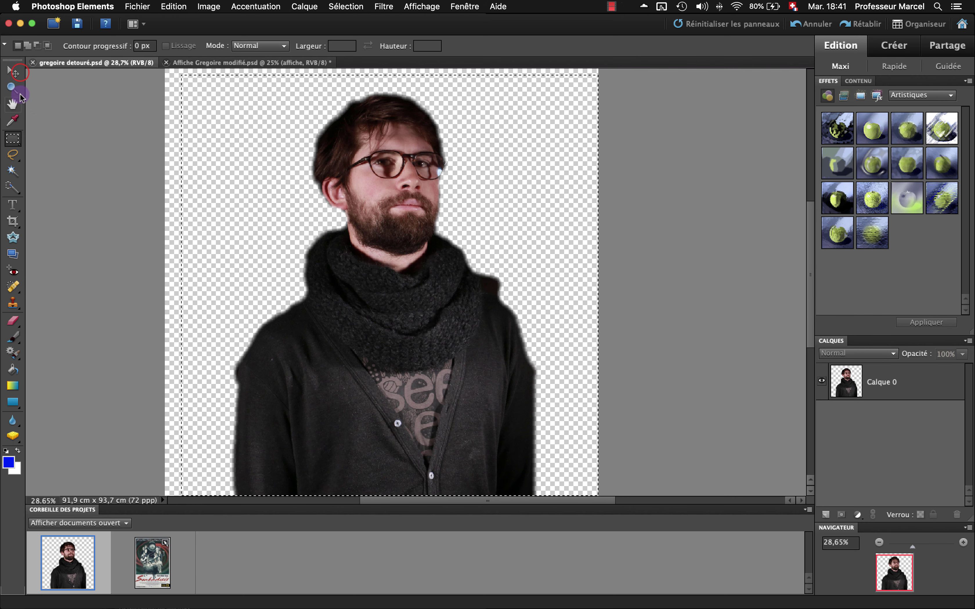
left_click(13, 71)
left_click(12, 138)
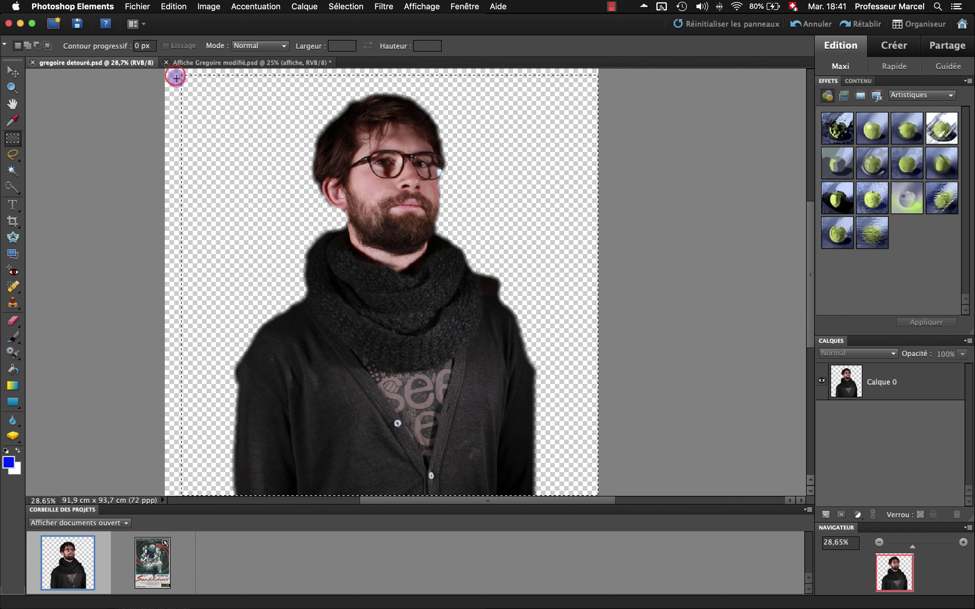
left_click_drag(176, 78, 552, 457)
left_click(871, 391)
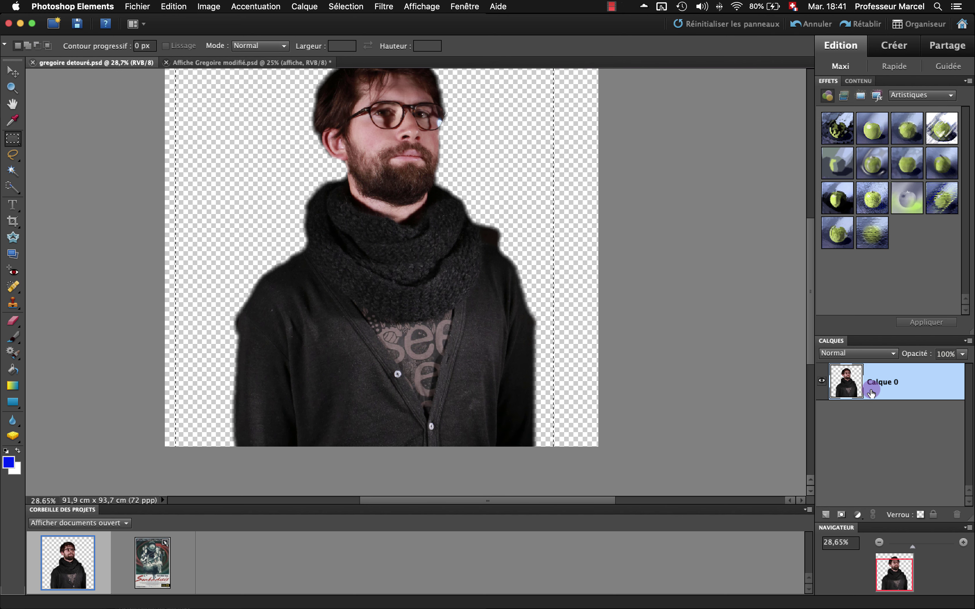
left_click(747, 467)
scroll(564, 361, "up", 5)
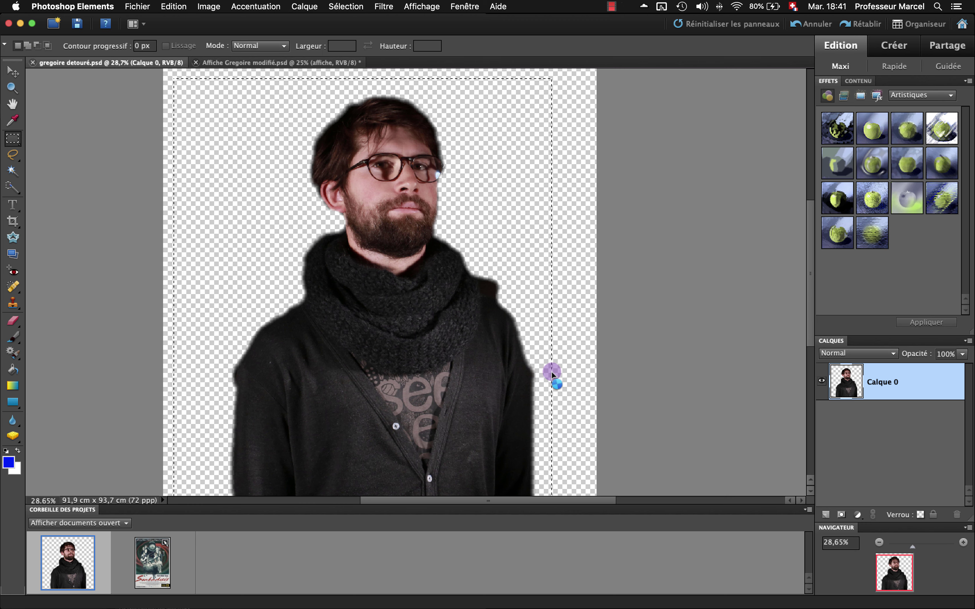
Step: Paste the copied man into the Affiche Gregoire modifié.psd poster and move him slightly lower
left_click(157, 571)
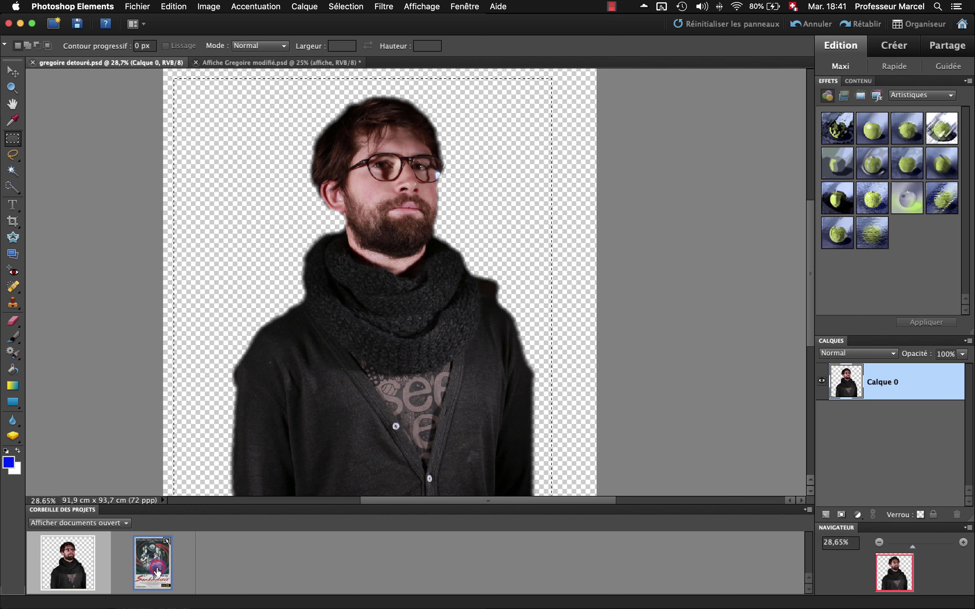
left_click(157, 572)
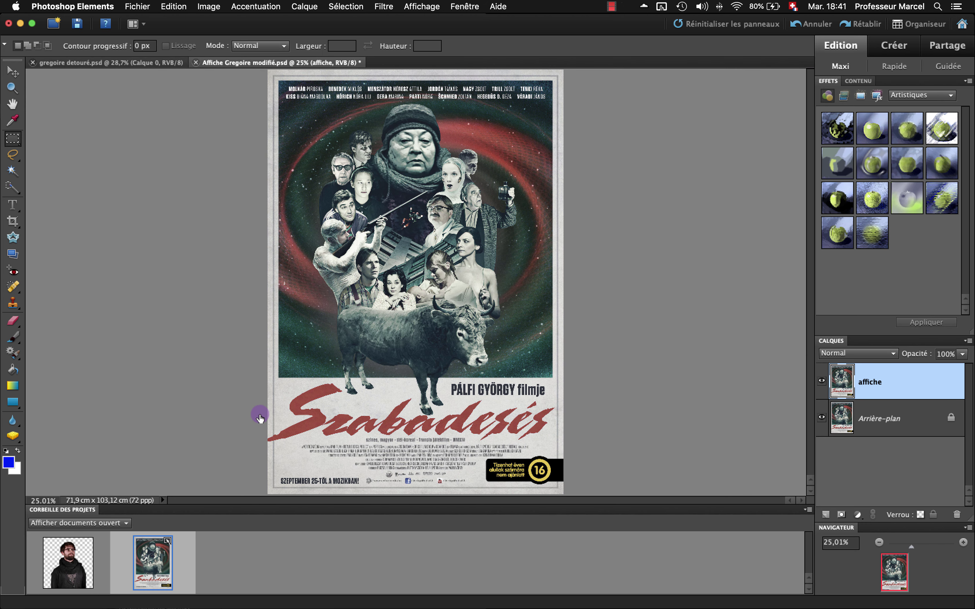
key("super+v")
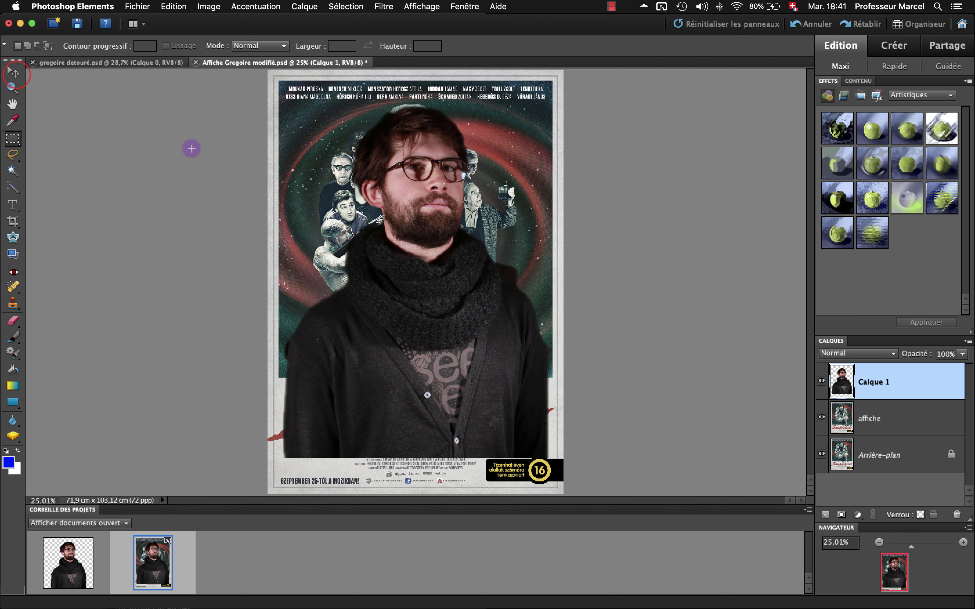
left_click(13, 72)
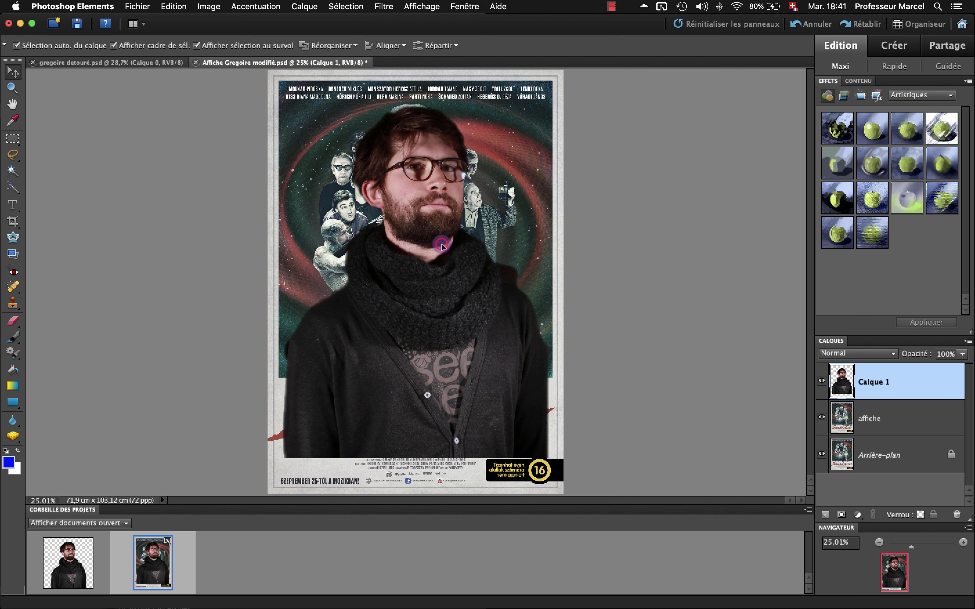
left_click_drag(439, 242, 536, 260)
left_click_drag(409, 263, 446, 264)
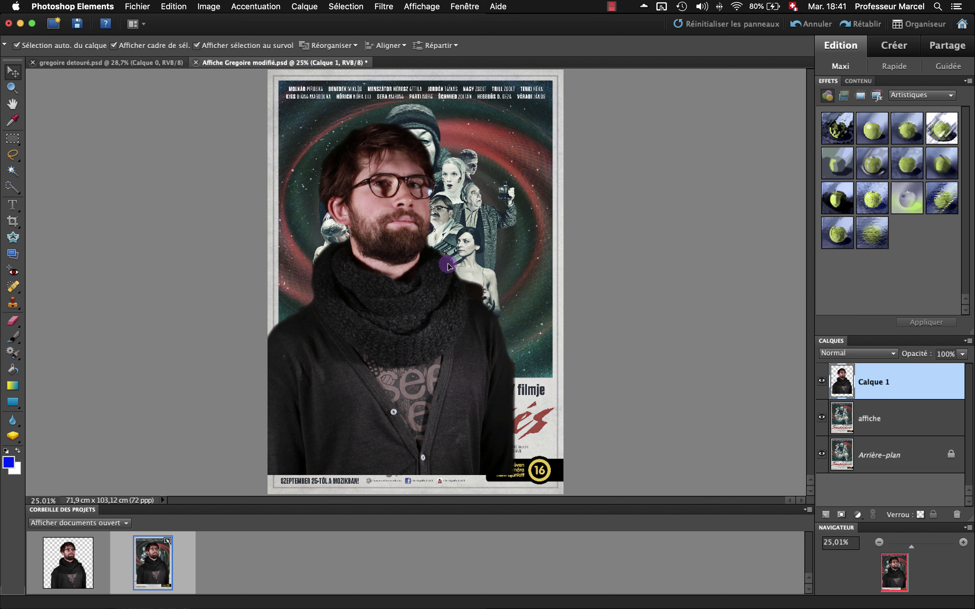
left_click_drag(404, 321, 424, 311)
Step: Scale the pasted man proportionally to about a quarter of his size, place him on the bull's back and save the poster
key("super+t")
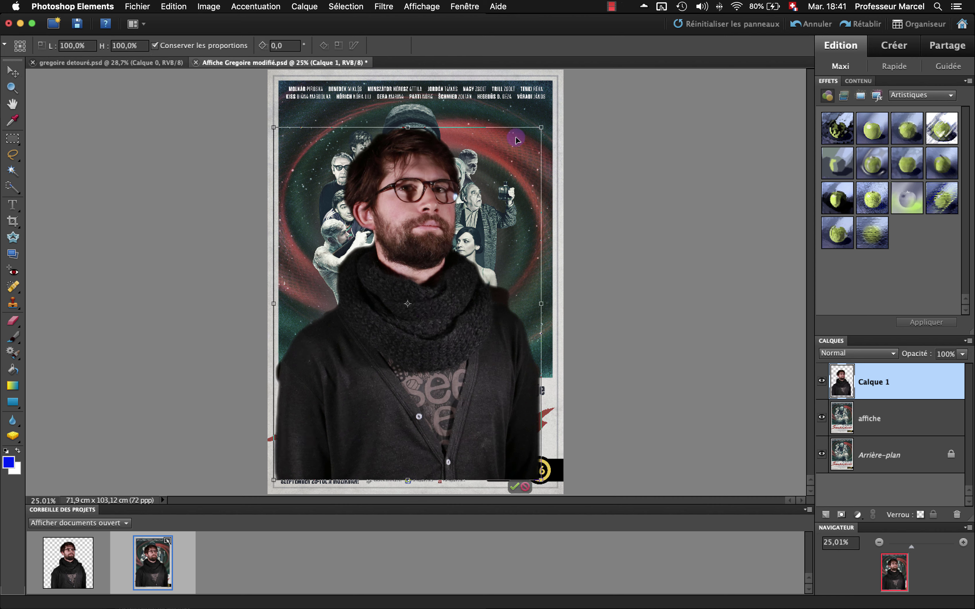
left_click_drag(541, 126, 375, 366)
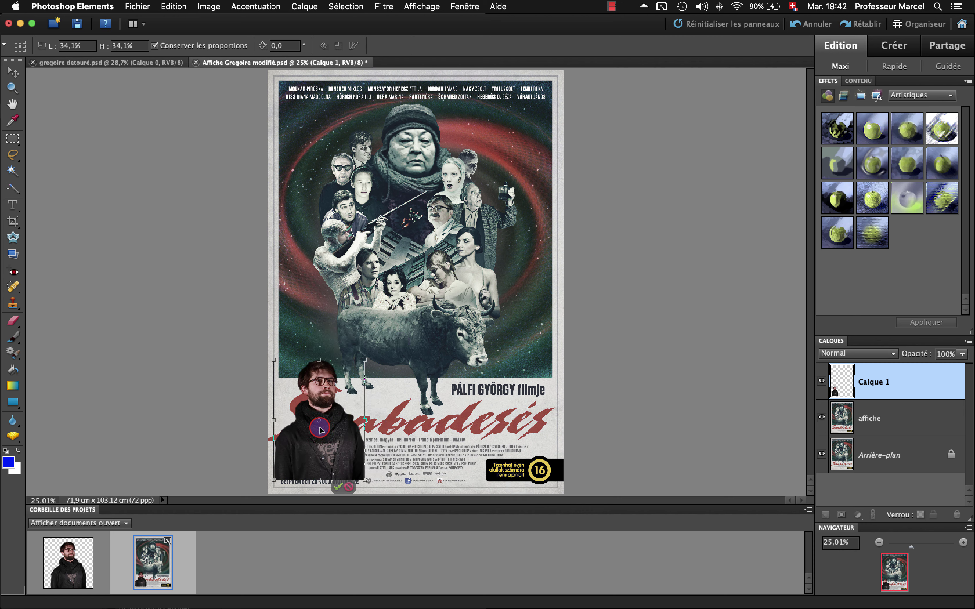
left_click_drag(321, 418, 370, 320)
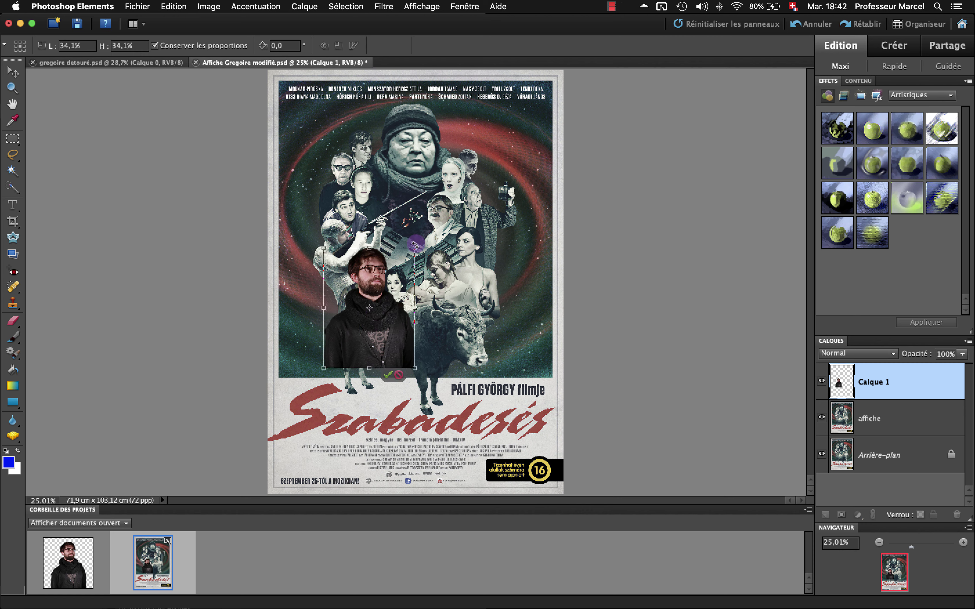
left_click_drag(411, 256, 394, 285)
left_click_drag(355, 346, 367, 312)
key("Return")
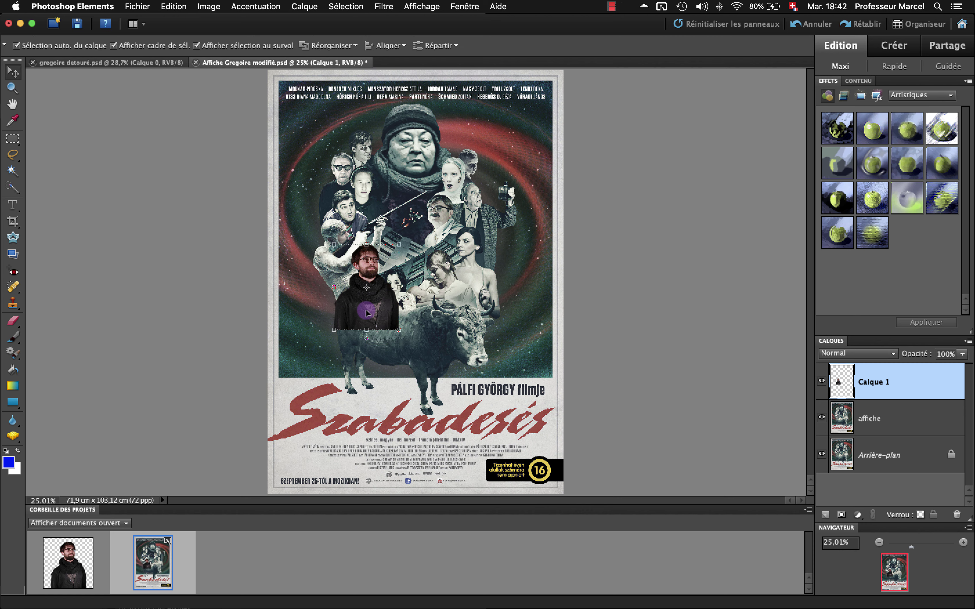
key("super+s")
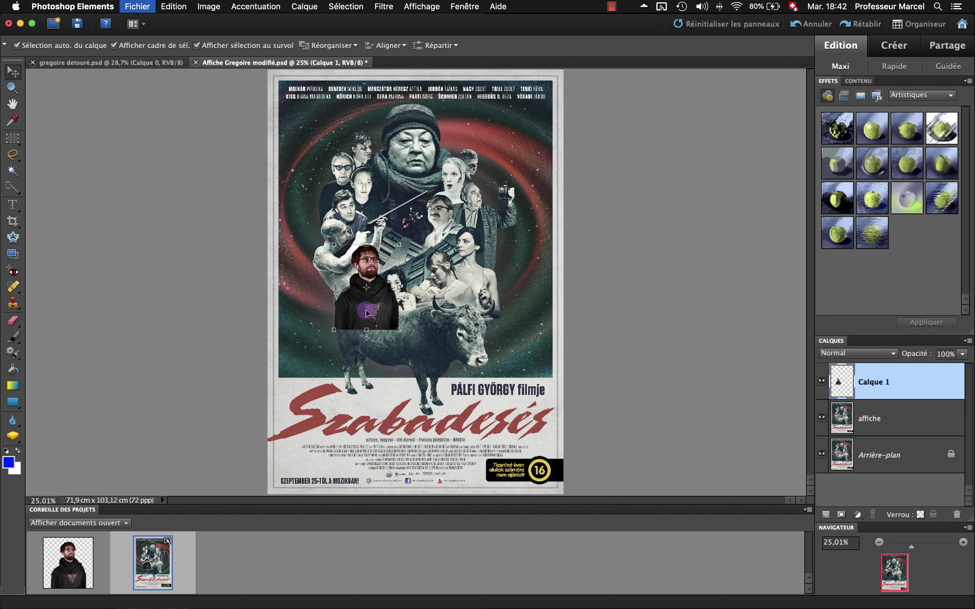